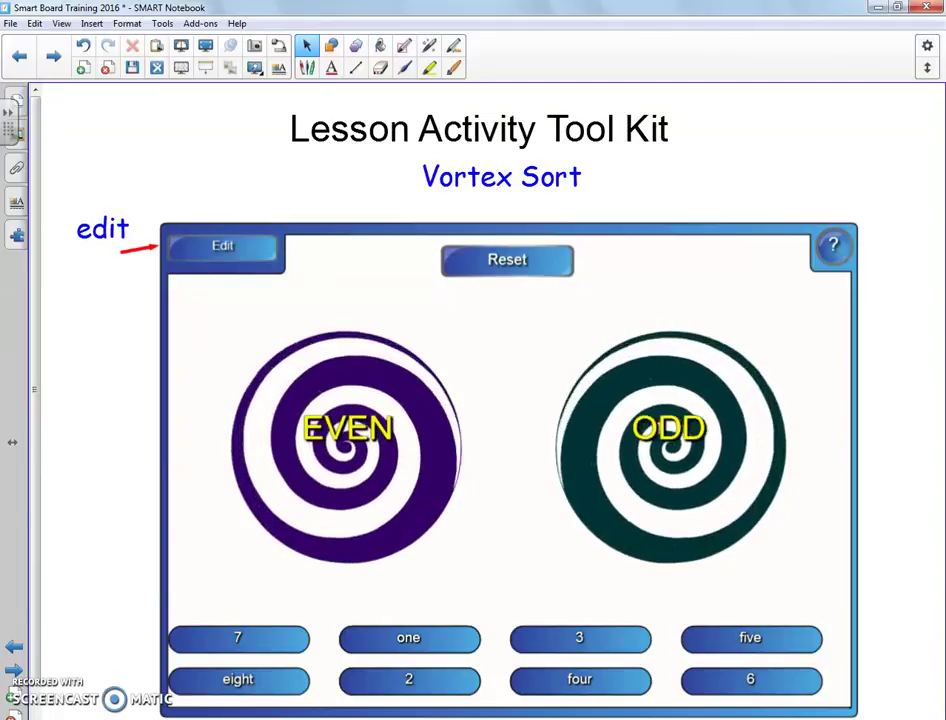
Open the Lesson Activity Toolkit 2.0 gallery collection, hide it, and sort the one tile into the ODD vortex
left_click(20, 136)
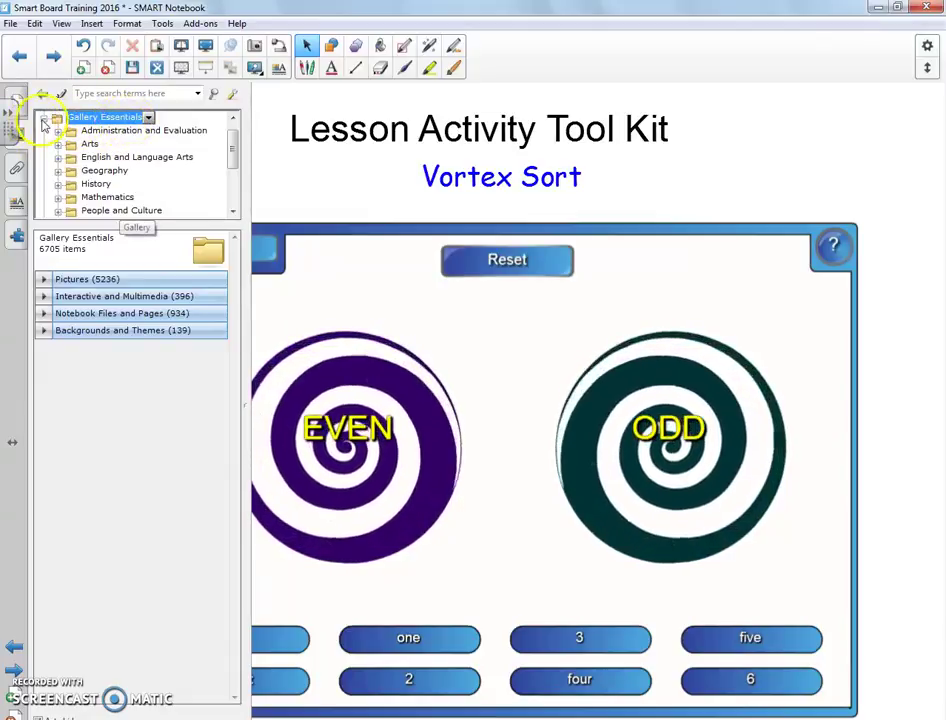
double_click(83, 118)
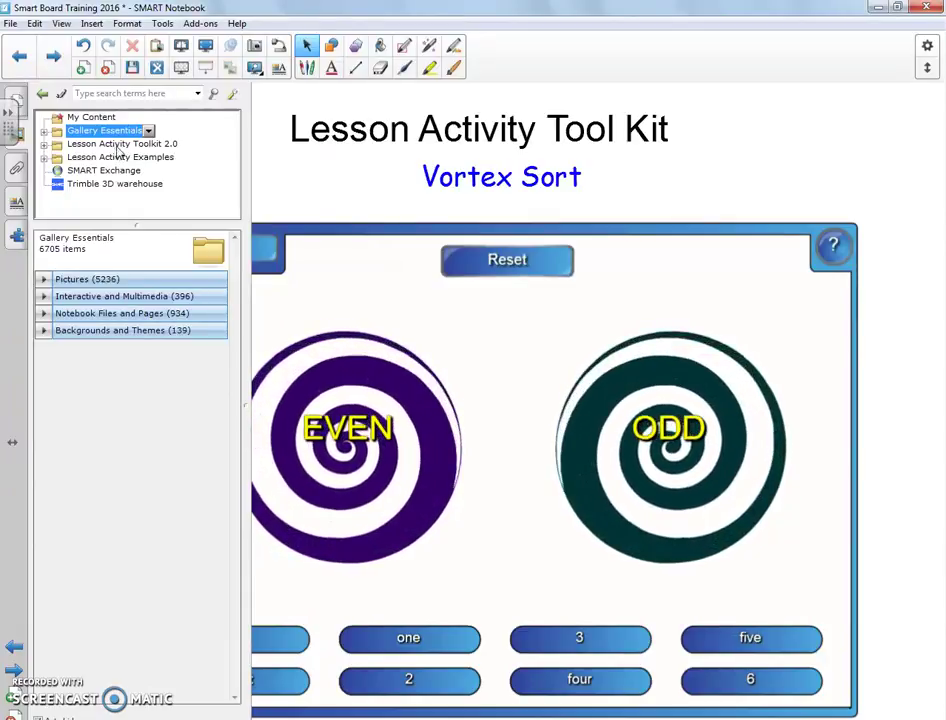
left_click(118, 147)
mouse_move(232, 148)
left_mouse_down()
mouse_move(239, 172)
mouse_move(237, 148)
left_mouse_up()
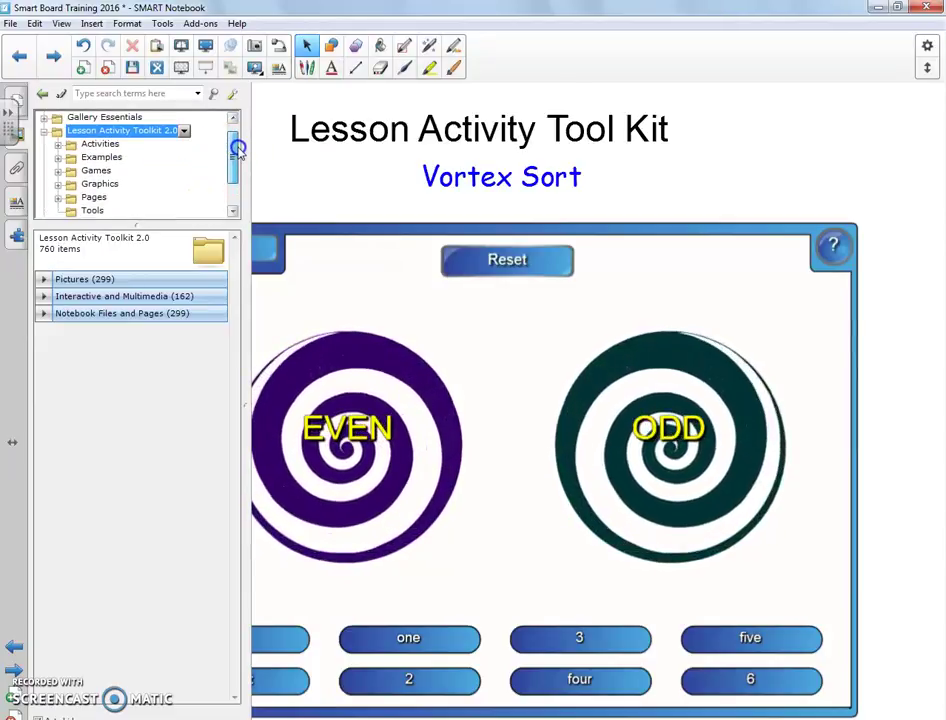
left_click(341, 191)
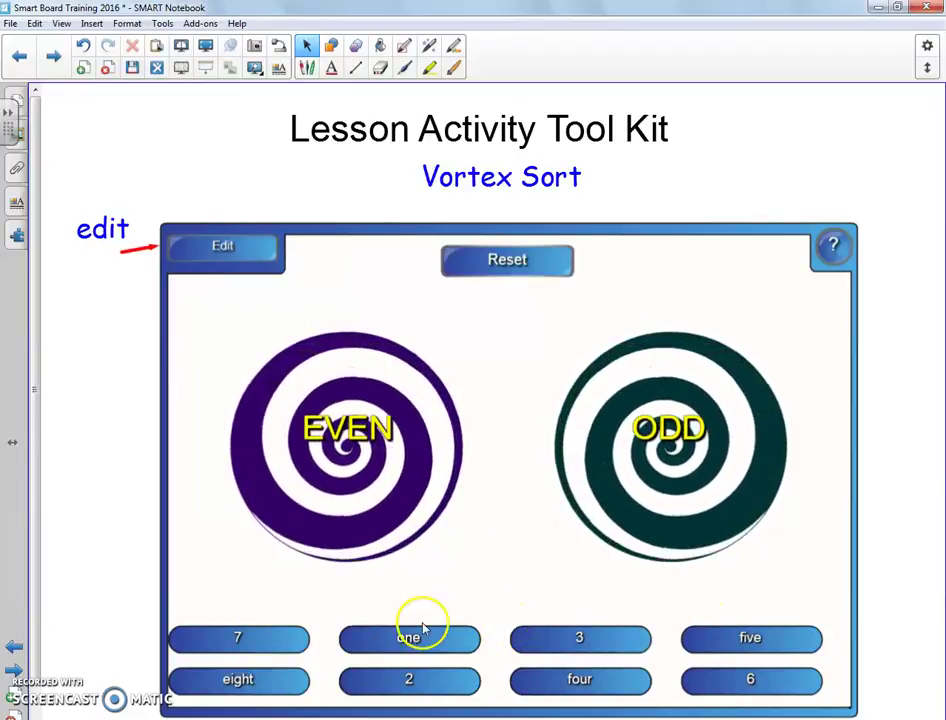
left_click_drag(428, 646, 376, 469)
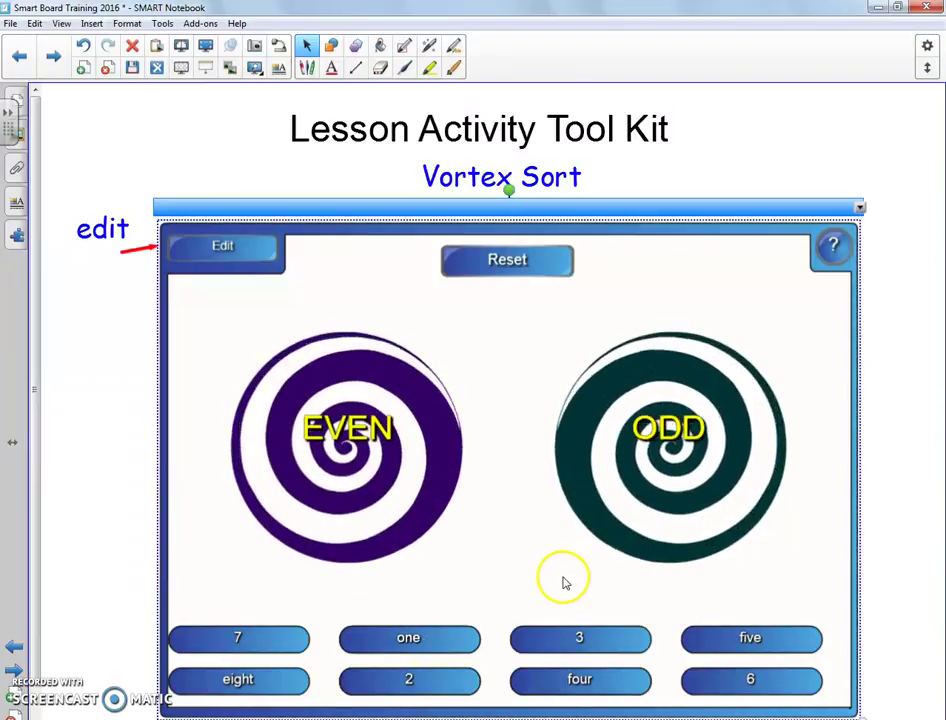
left_click_drag(408, 638, 648, 458)
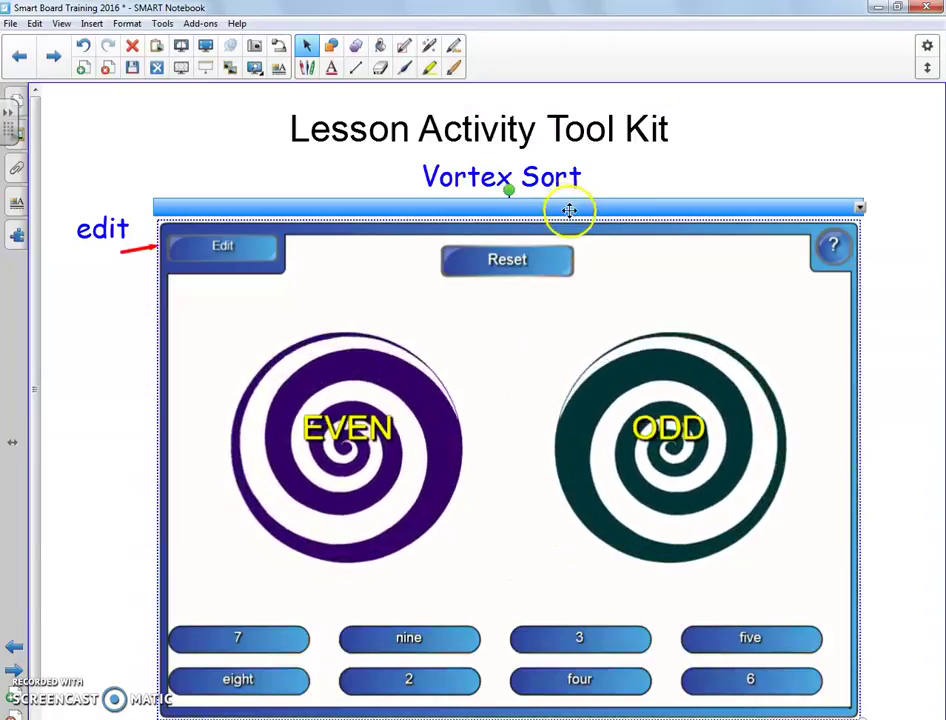
Check the Vortex Sort label settings, keeping Label 1 as EVEN, then return to the activity
left_click(859, 206)
left_click(775, 211)
left_click(228, 248)
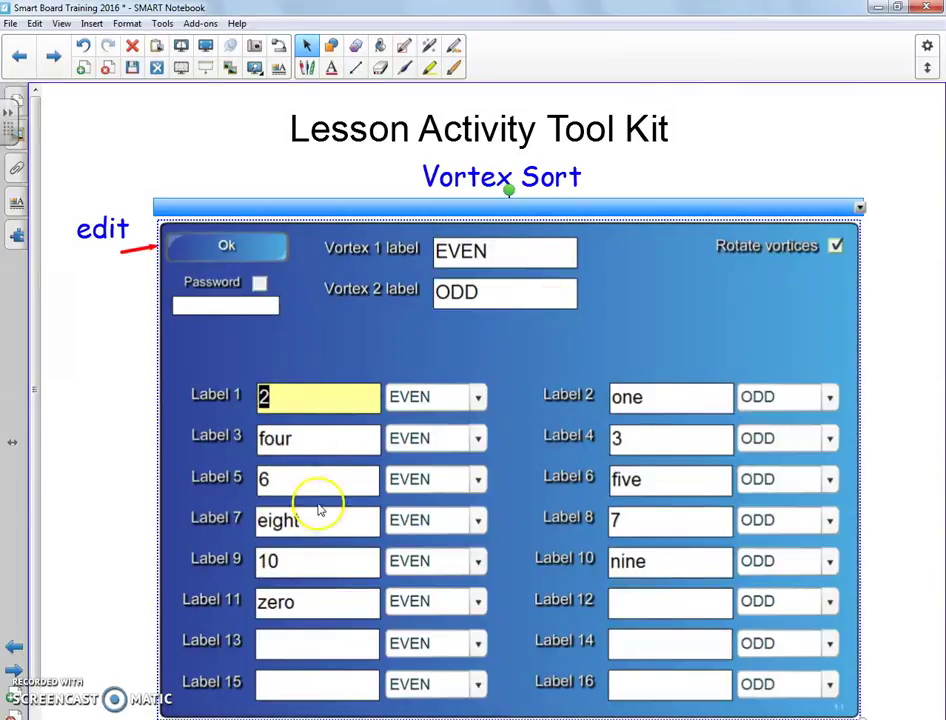
left_click(478, 396)
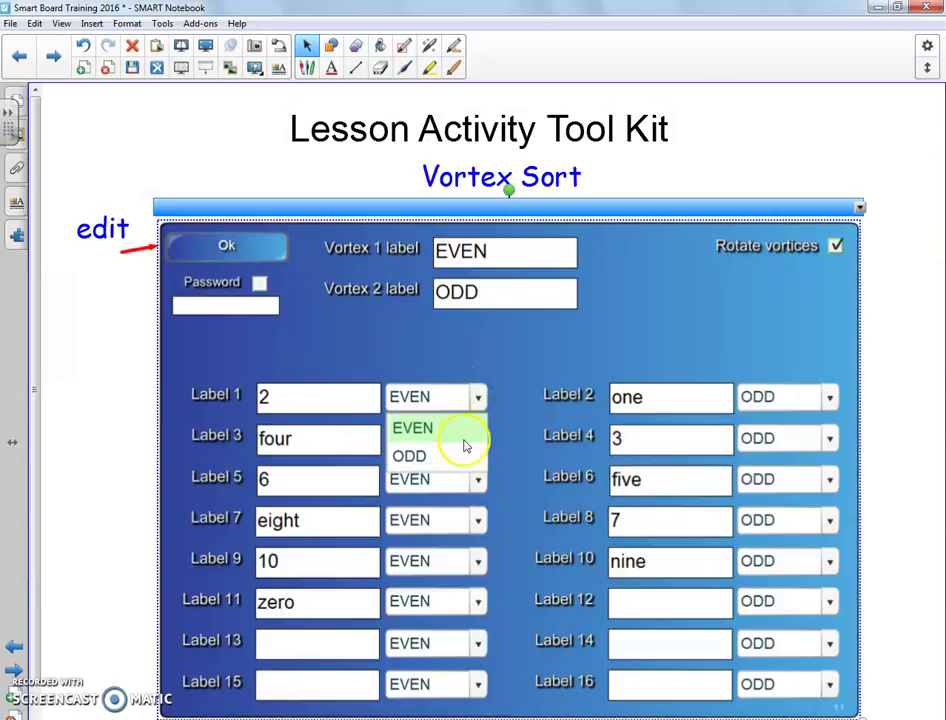
left_click(519, 380)
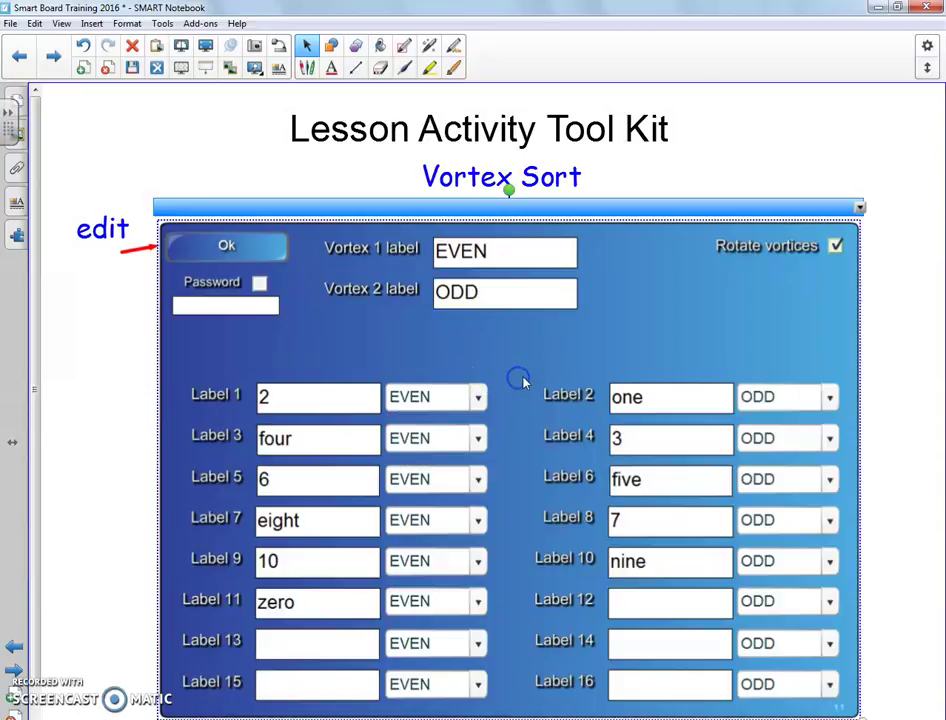
left_click(836, 246)
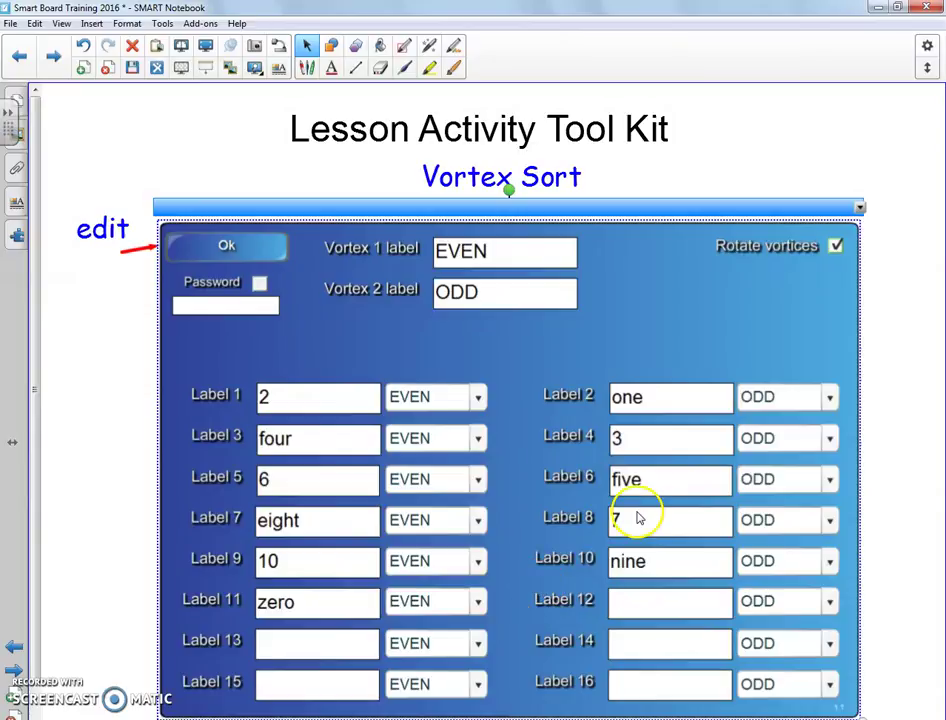
left_click(249, 246)
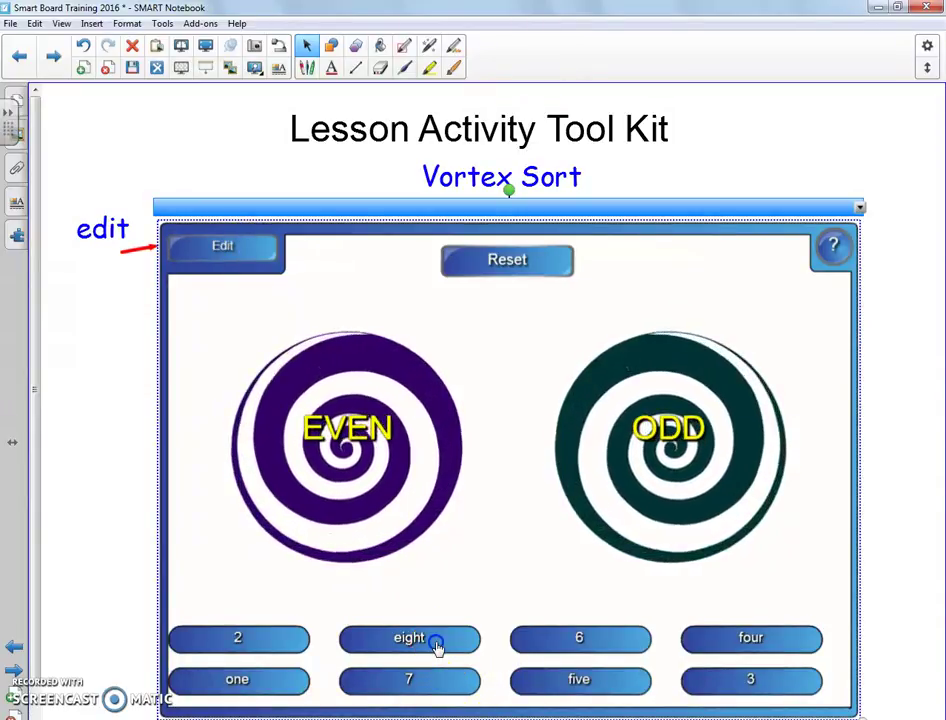
Sort eight, 6 and 2 into EVEN and one into ODD, then reset to reshuffle the tiles
left_click_drag(437, 648, 330, 470)
left_click_drag(243, 688, 686, 474)
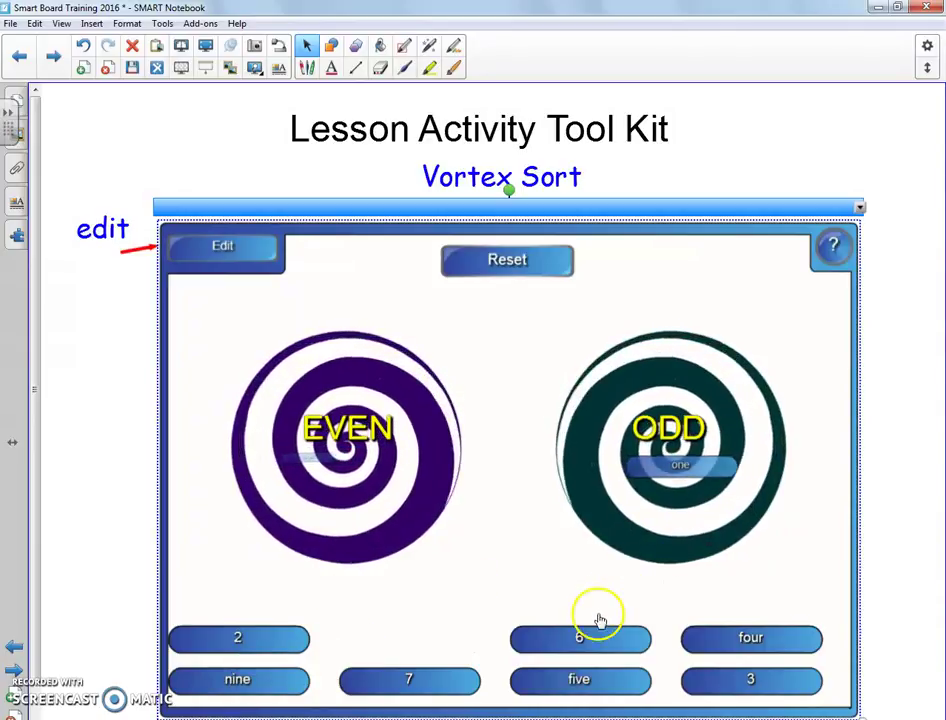
left_click_drag(608, 633, 675, 490)
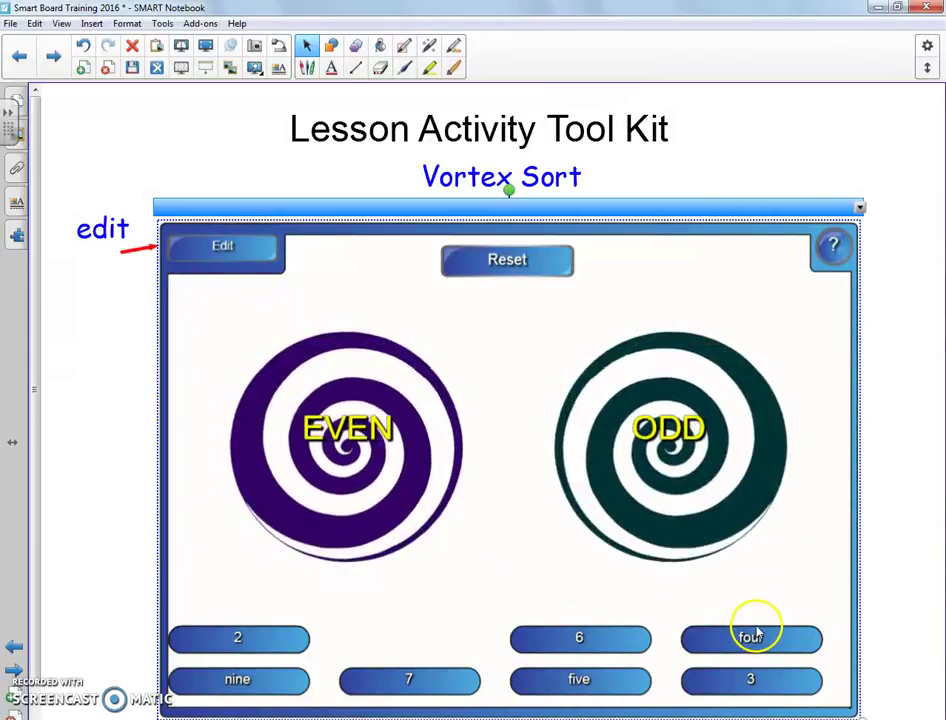
left_click_drag(595, 638, 411, 523)
left_click_drag(287, 648, 372, 459)
left_click(494, 268)
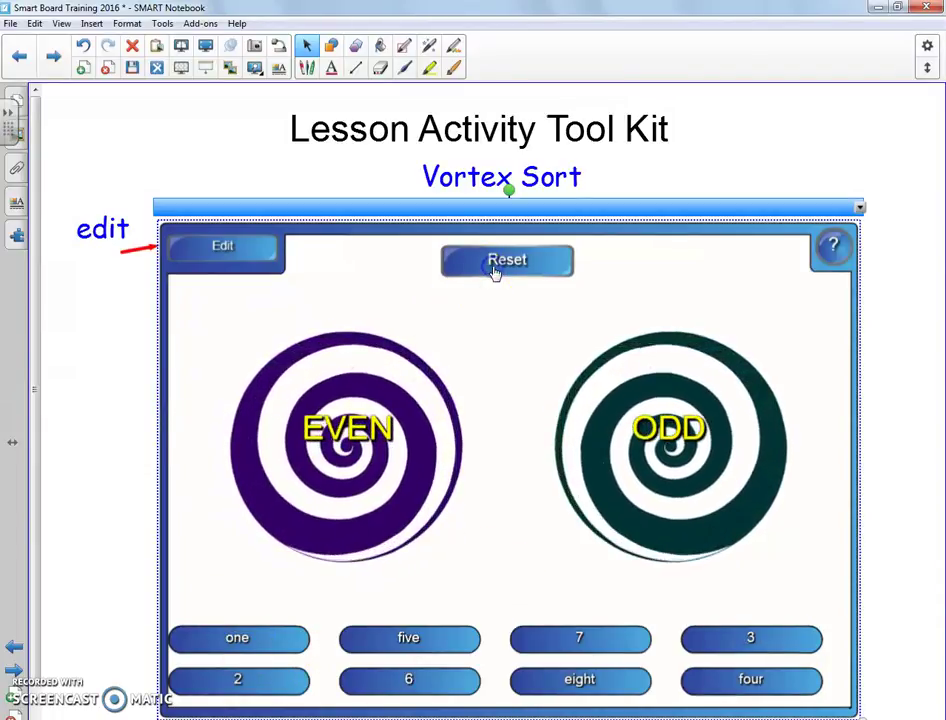
left_click(17, 135)
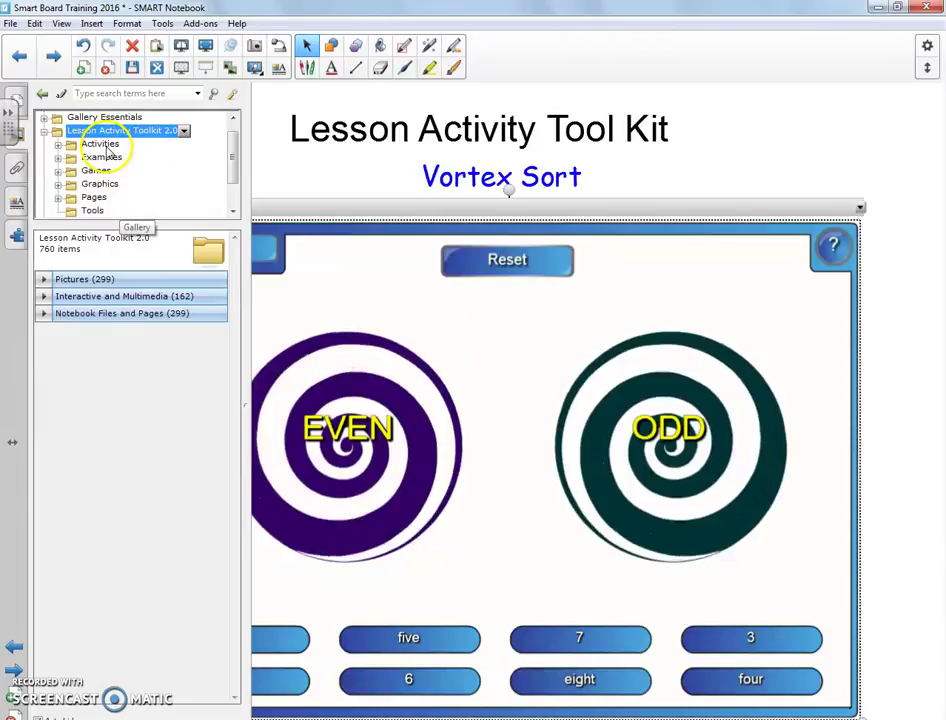
left_click(165, 298)
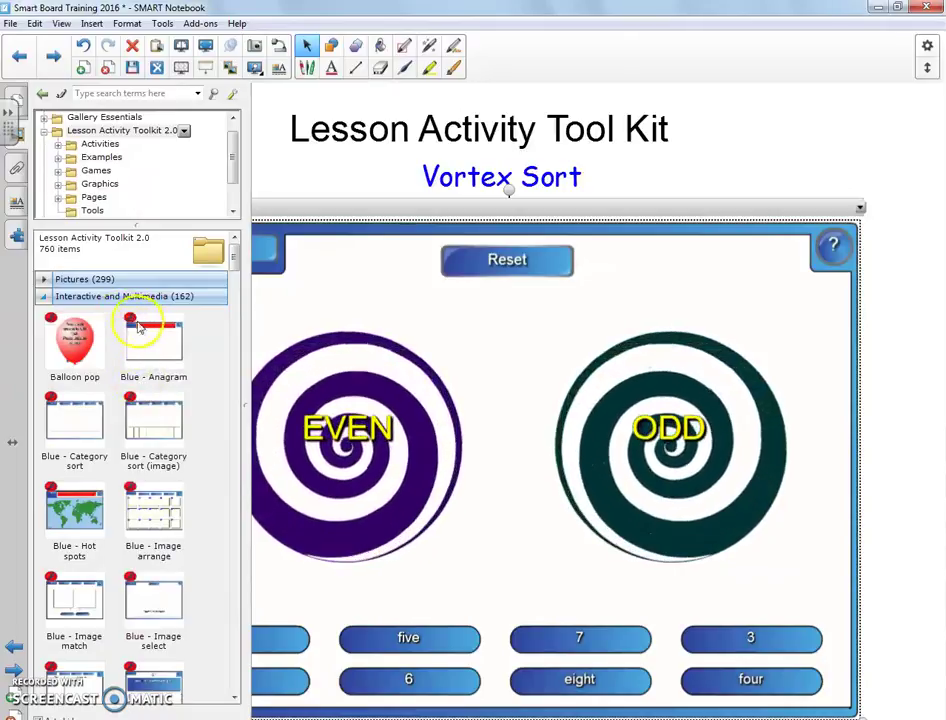
scroll(163, 508, "down", 3)
scroll(165, 518, "down", 7)
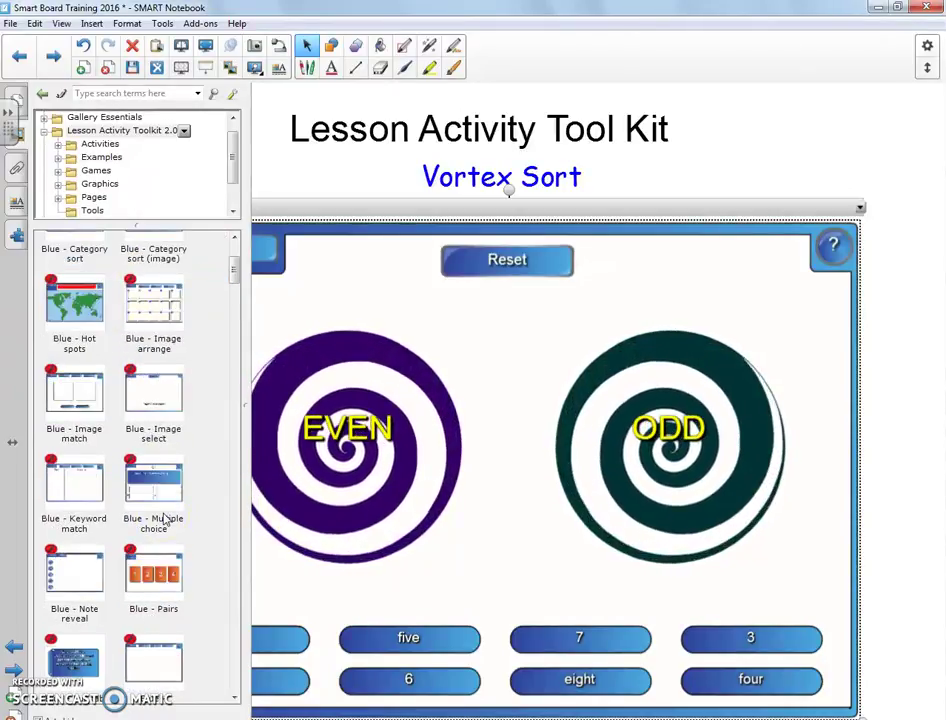
scroll(166, 519, "down", 1)
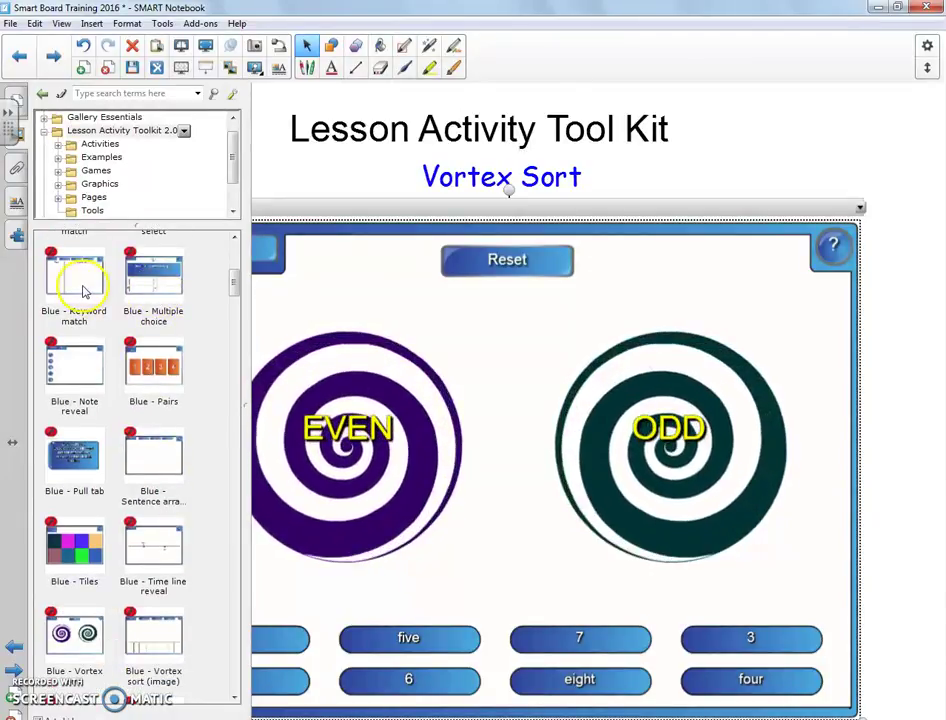
scroll(86, 478, "down", 2)
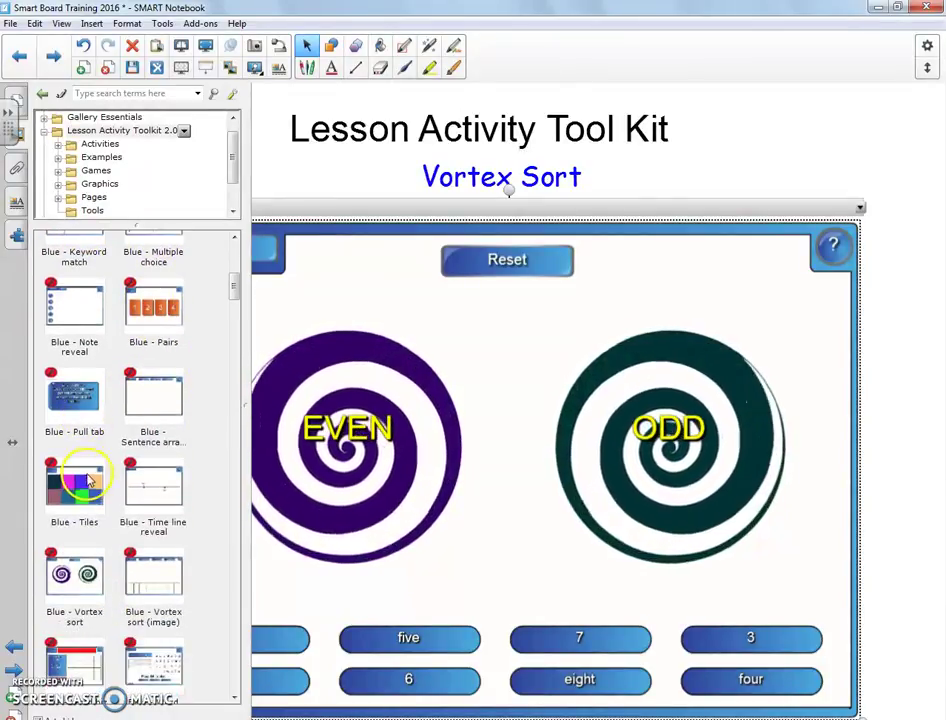
scroll(86, 478, "down", 2)
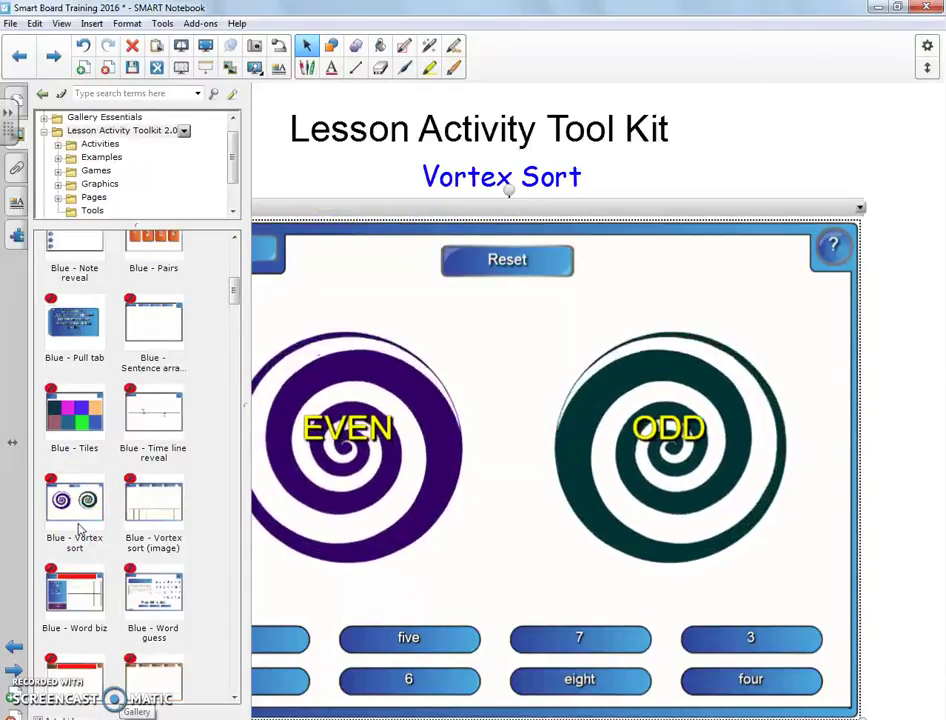
scroll(100, 530, "down", 3)
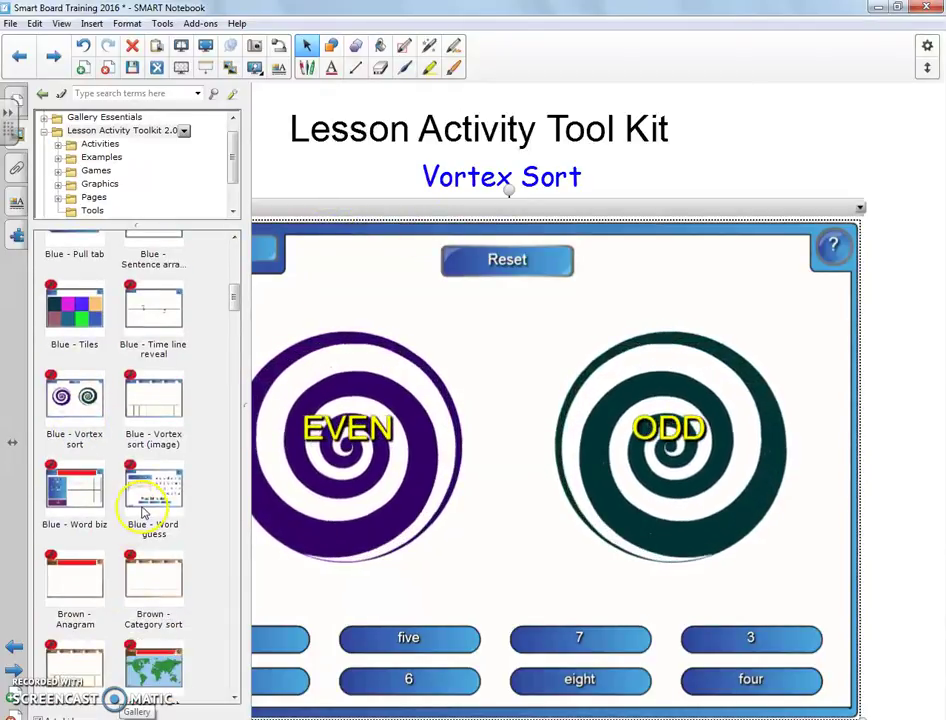
scroll(175, 585, "down", 5)
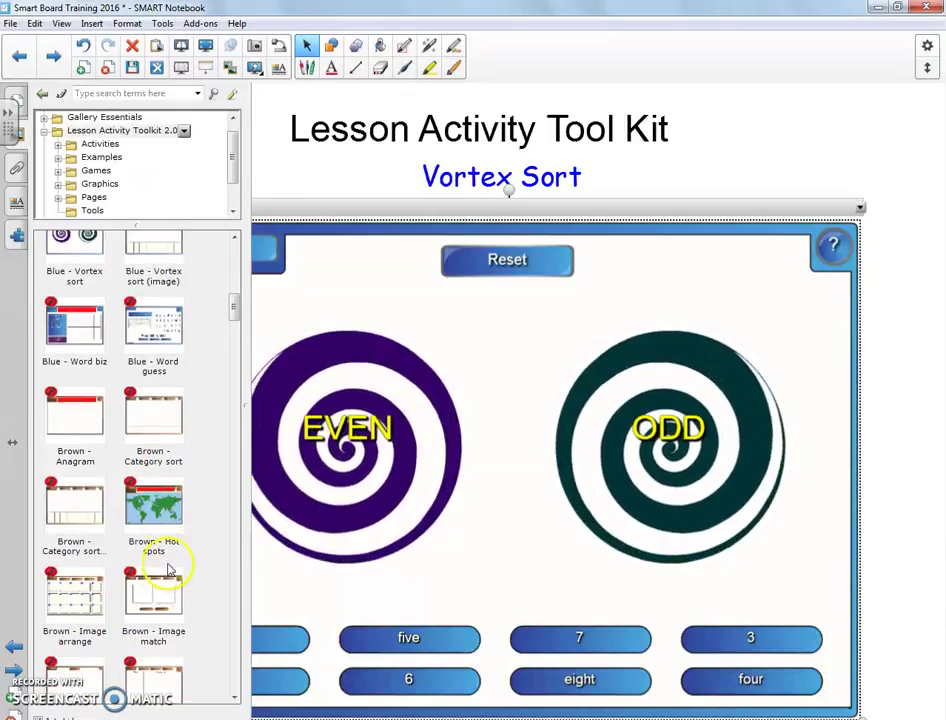
scroll(60, 560, "down", 4)
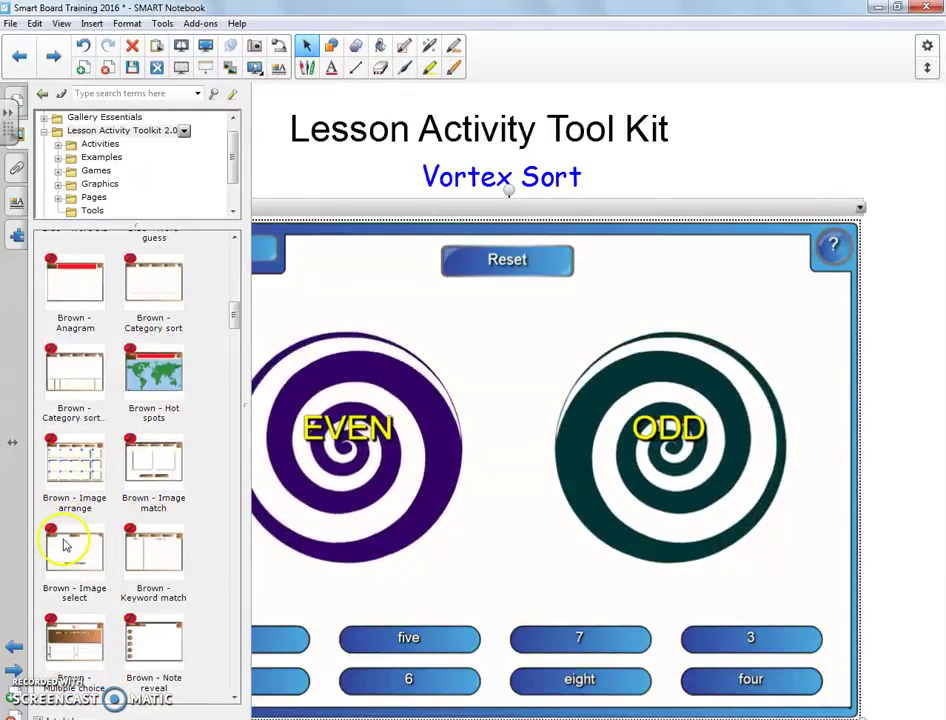
On the next page, open the settings of the Meat and Fish / Fruit and Vegetable vortex sort
left_click(284, 204)
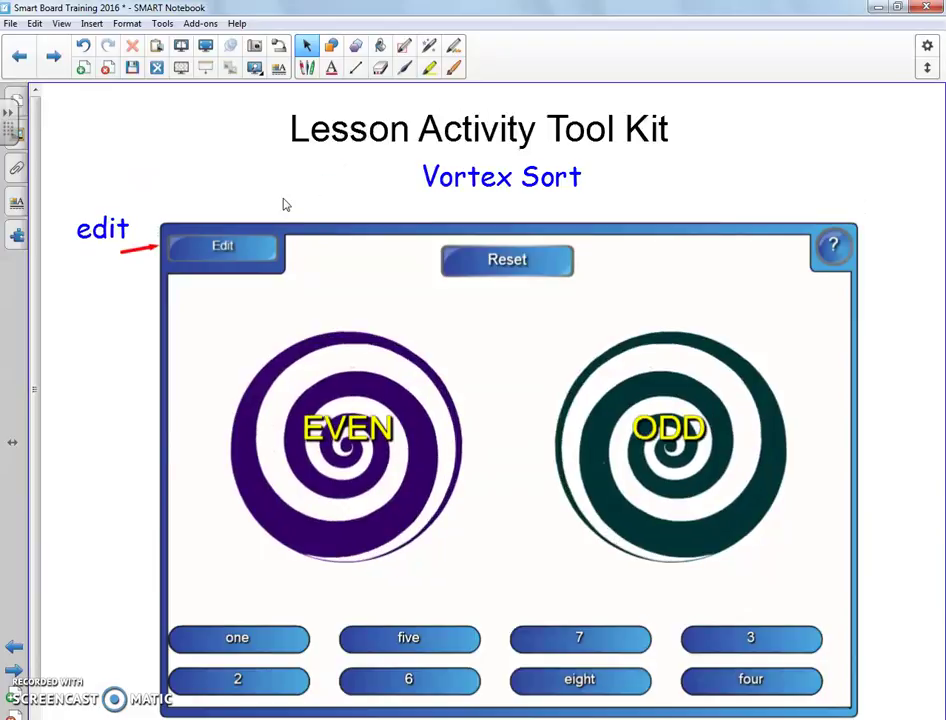
left_click(53, 57)
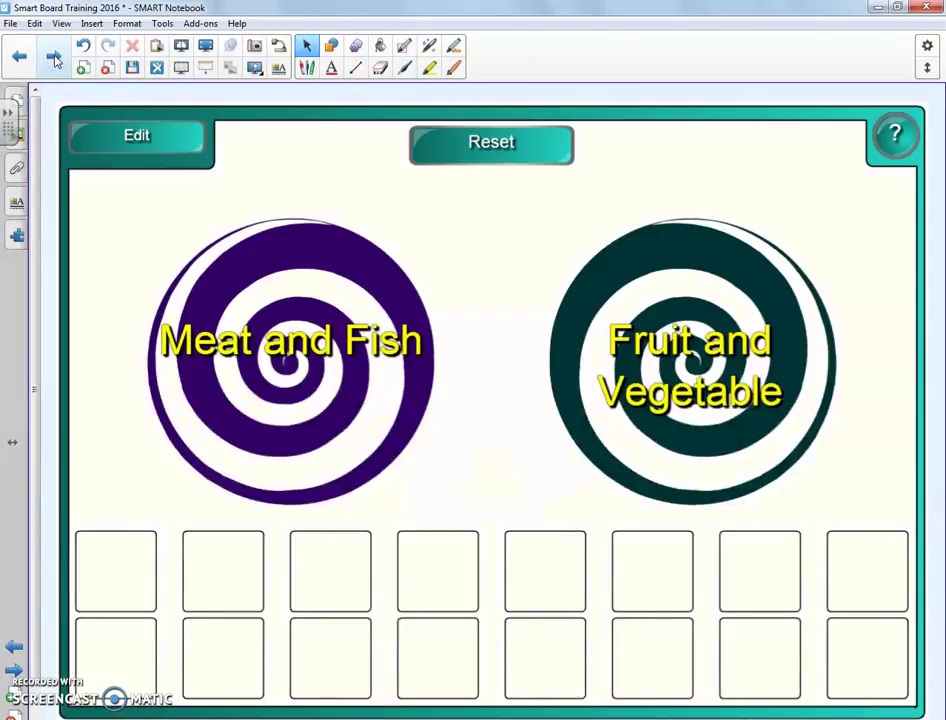
left_click(450, 585)
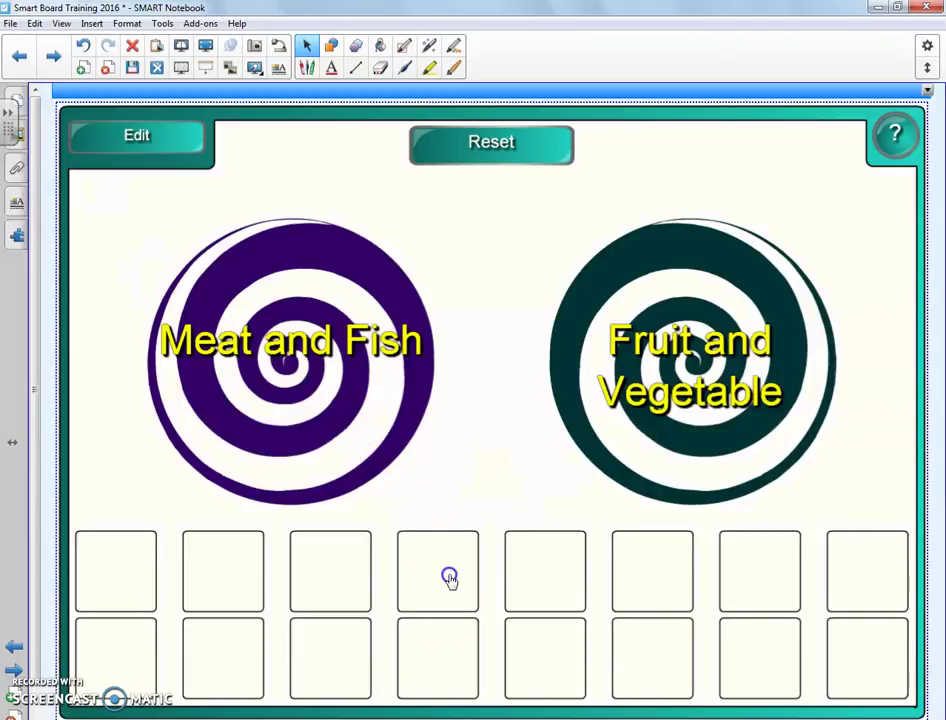
mouse_move(450, 588)
left_mouse_down()
mouse_move(436, 561)
mouse_move(461, 571)
mouse_move(452, 604)
mouse_move(453, 568)
left_mouse_up()
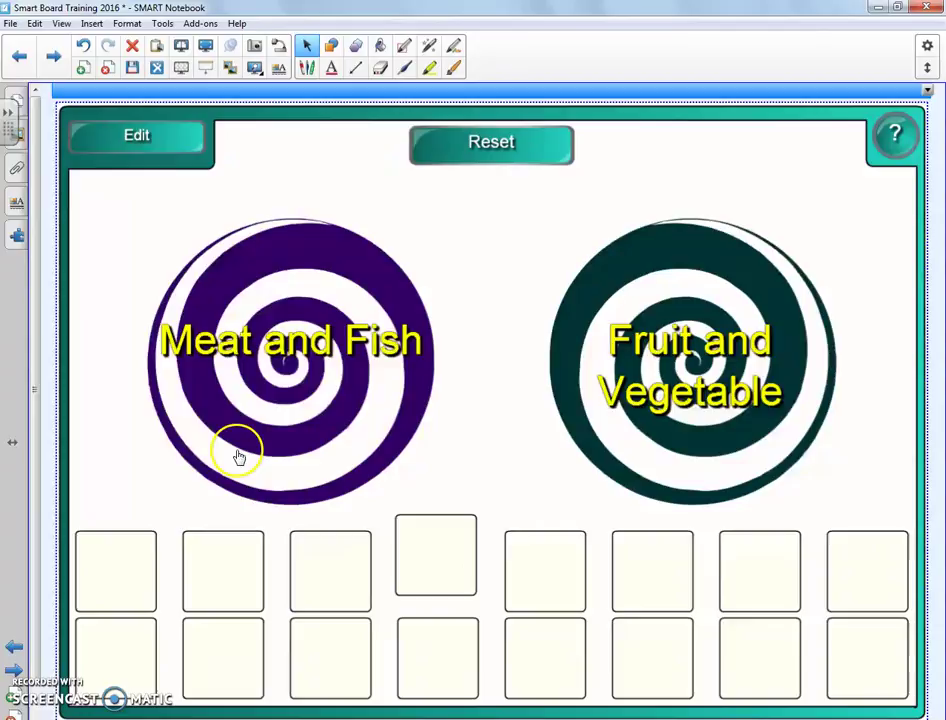
left_click(99, 149)
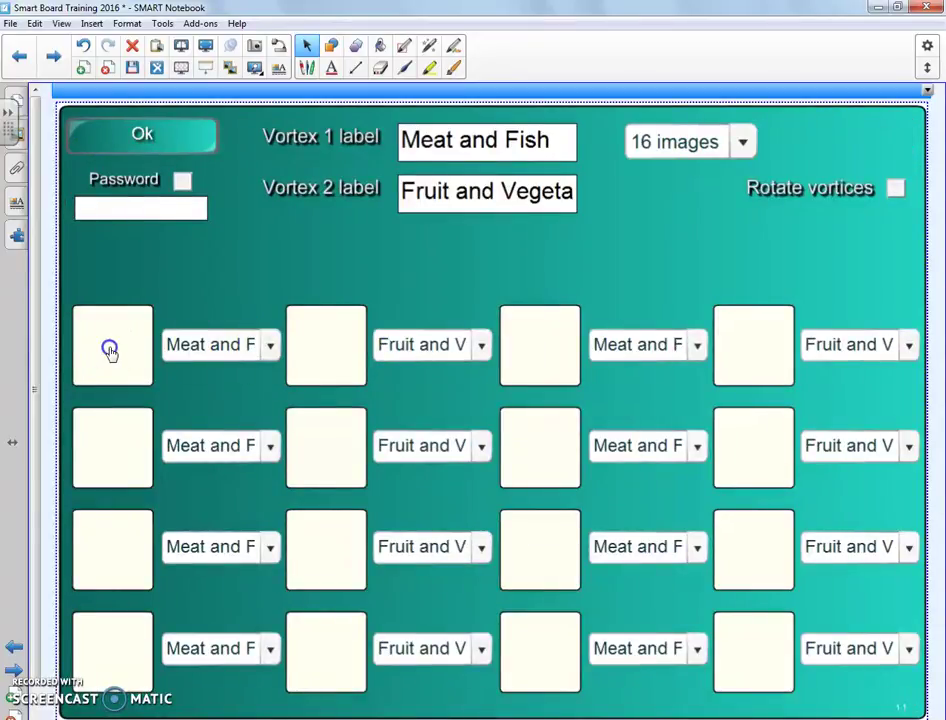
Set the food vortex sort to 13 images and move to the next page
left_click(745, 140)
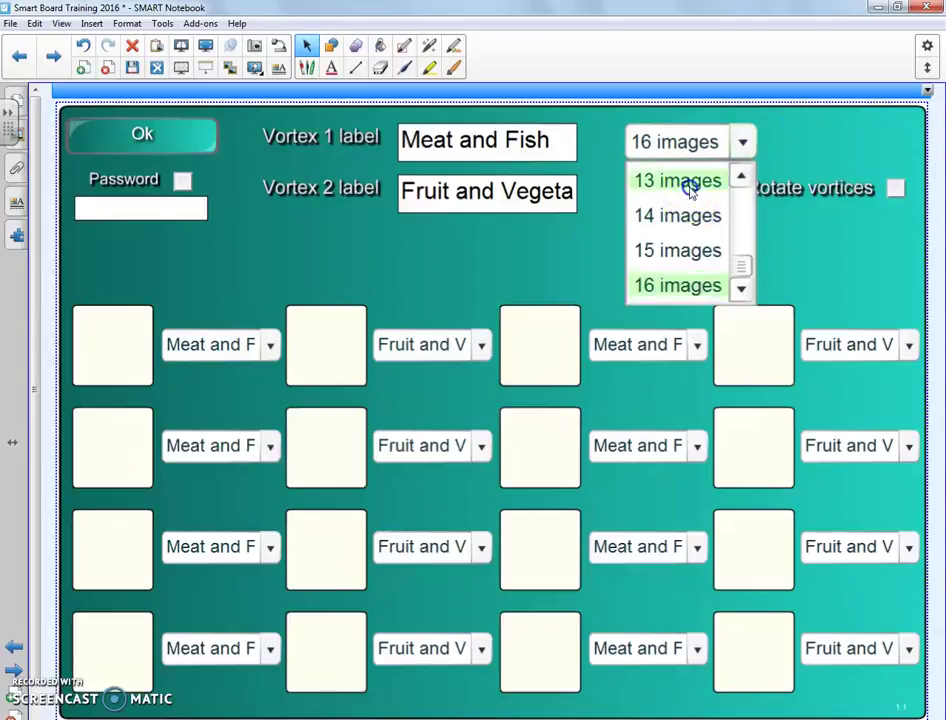
left_click(690, 181)
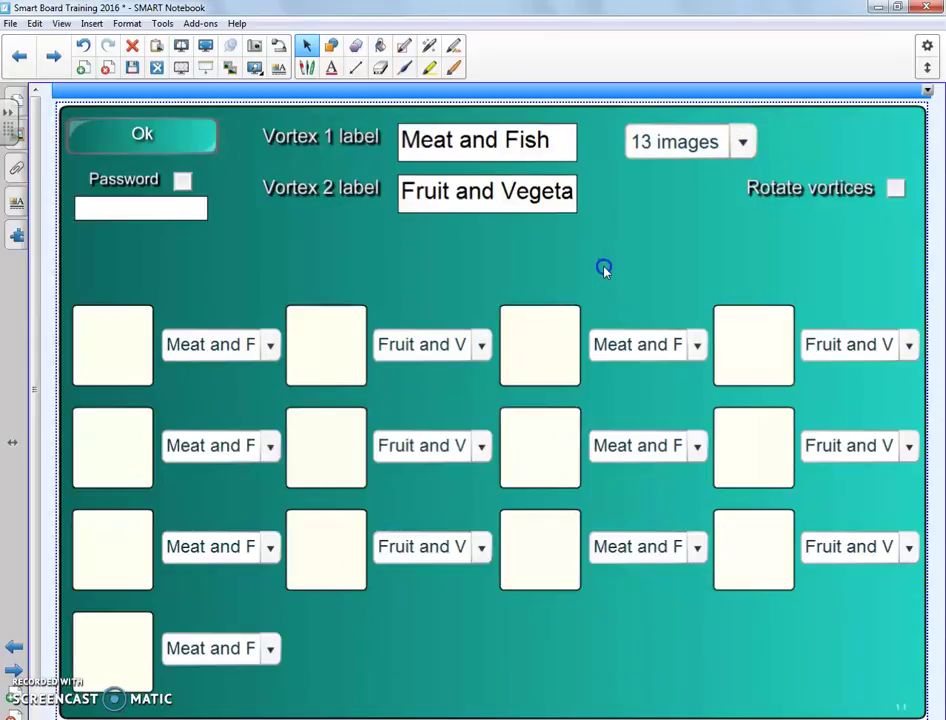
left_click(58, 56)
Reveal all four idea-group reasons hidden under circles 1–4
left_click(127, 310)
left_click(153, 423)
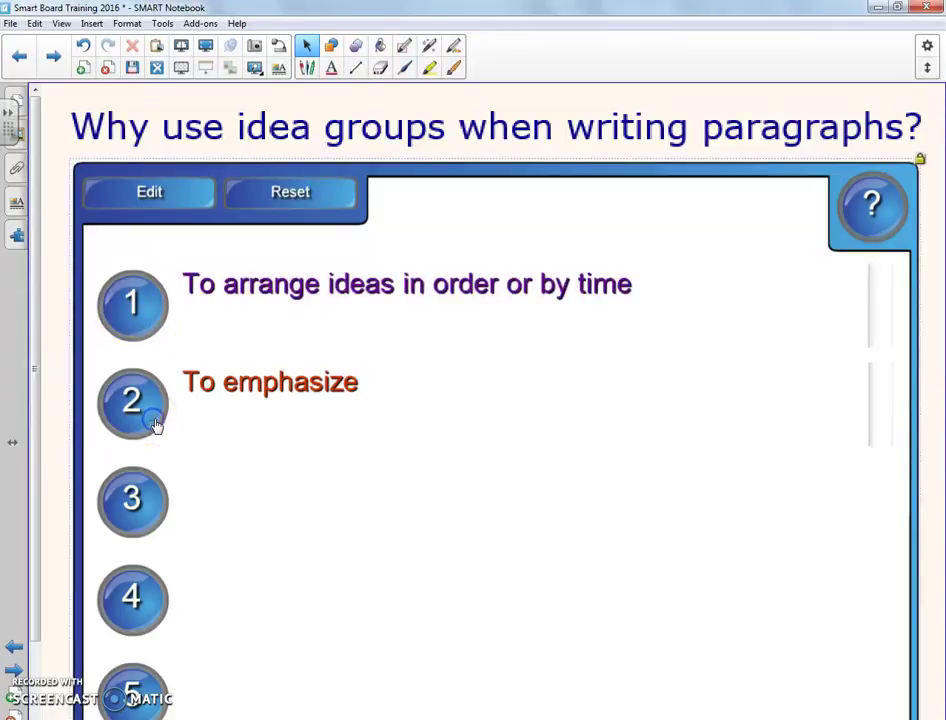
left_click(144, 515)
left_click(135, 598)
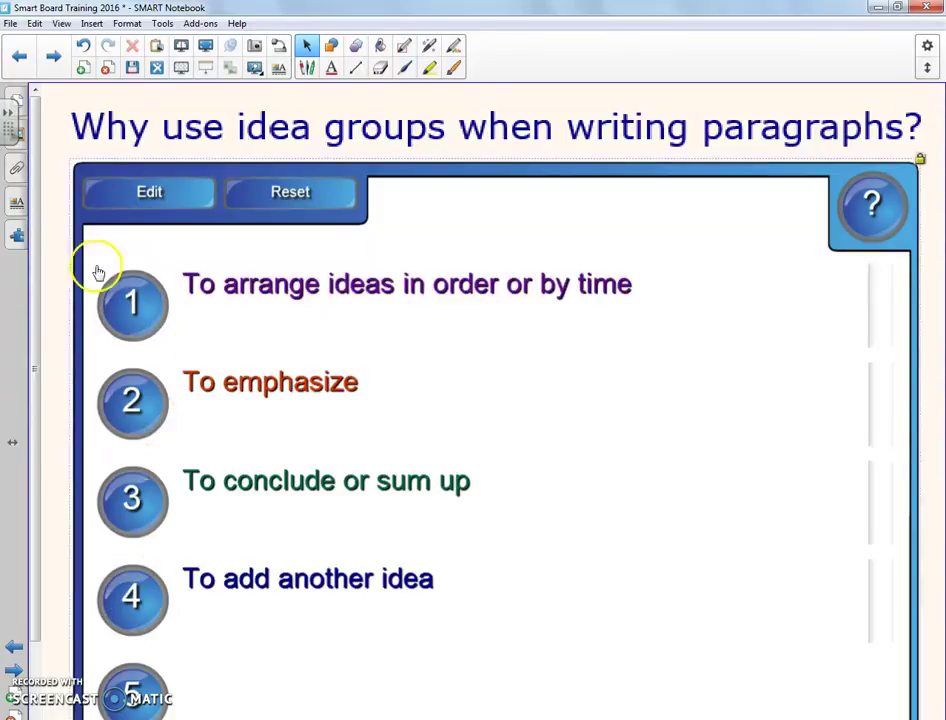
Move 'Get out of bed' further down the morning routine list, then advance to Find the matching shapes
left_click(54, 57)
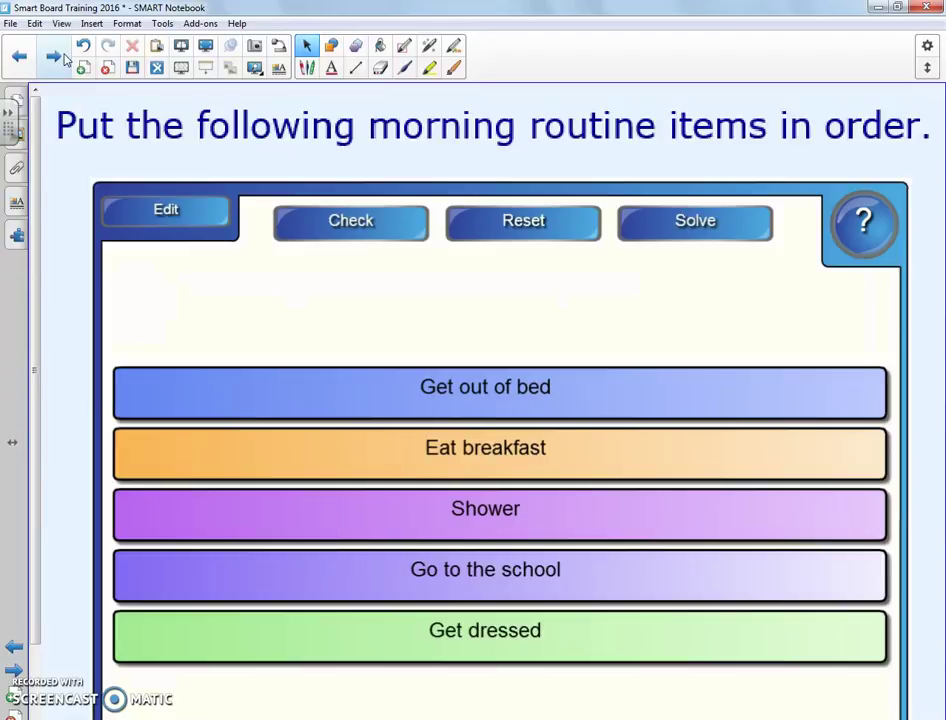
left_click_drag(478, 399, 517, 600)
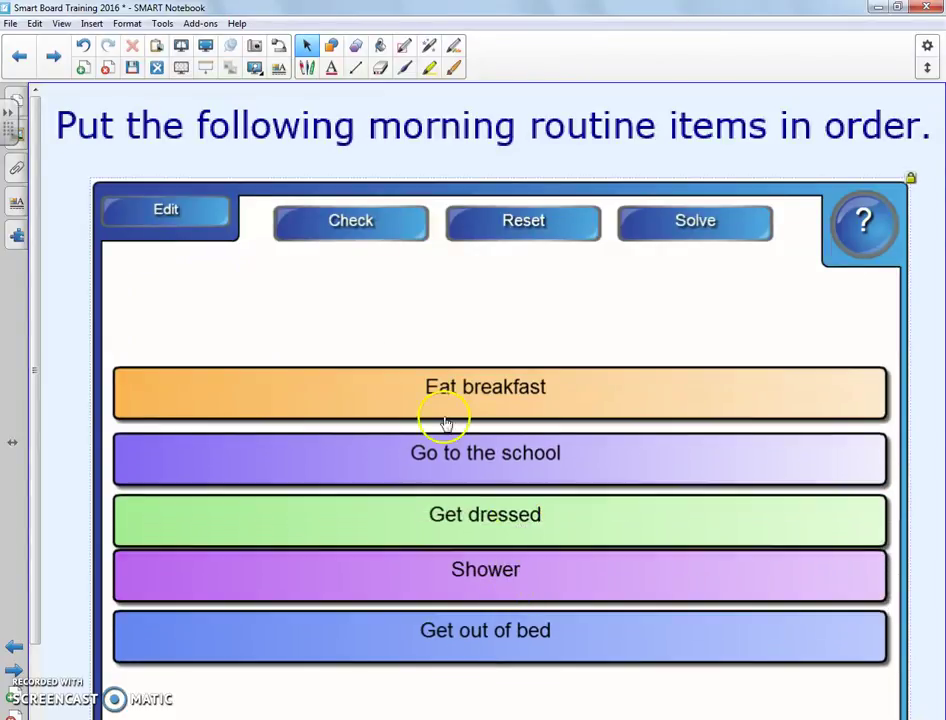
left_click(53, 57)
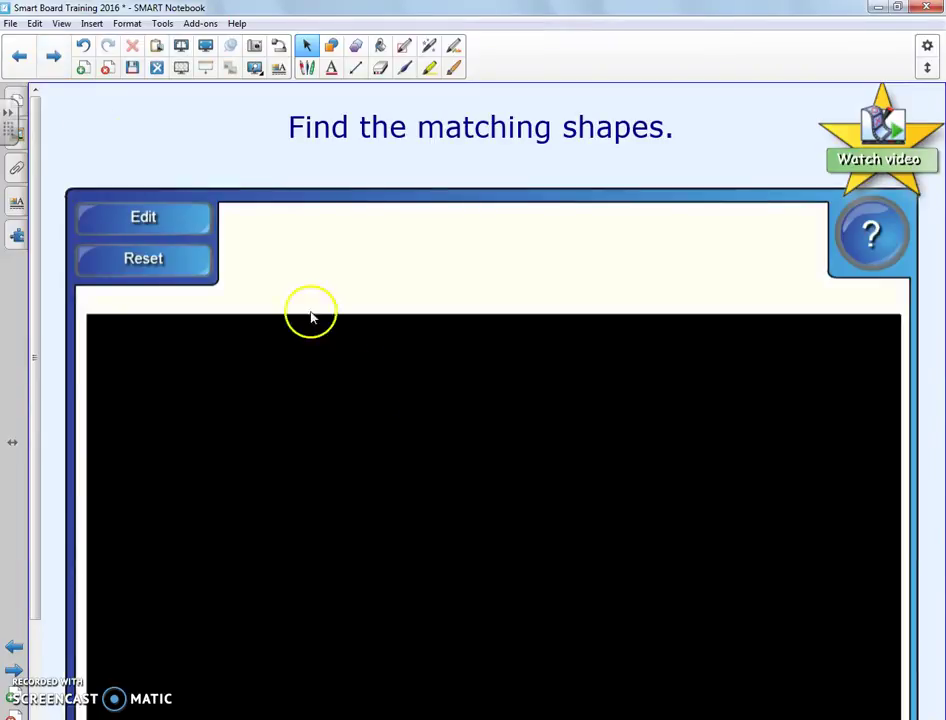
Uncover all the hidden matching-shape cards
scroll(379, 388, "down", 2)
scroll(379, 388, "down", 1)
scroll(379, 388, "up", 2)
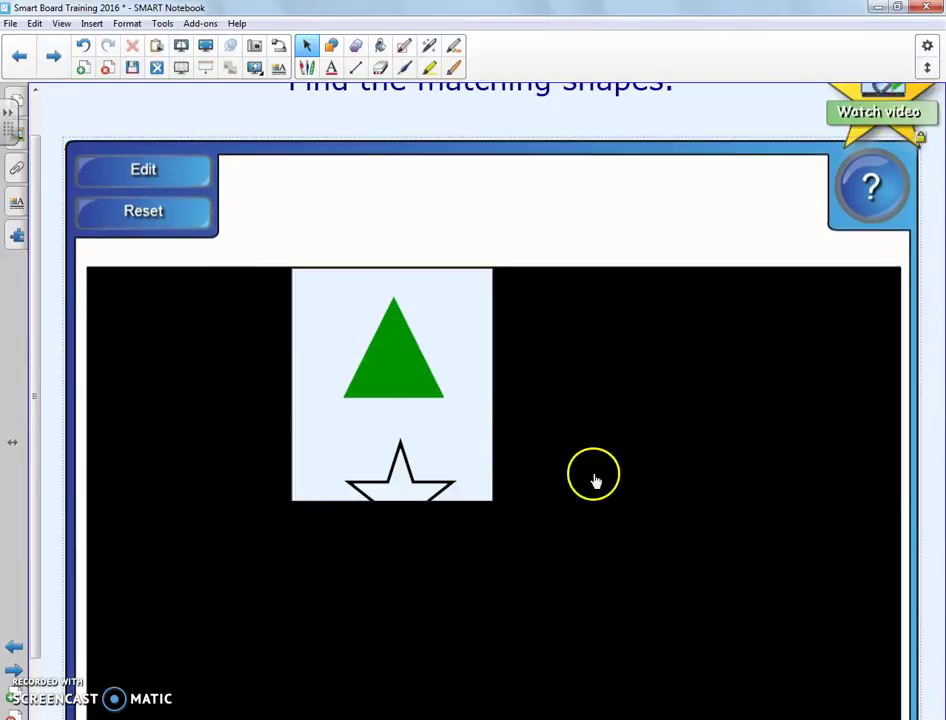
left_click(604, 617)
left_click(258, 439)
left_click(720, 439)
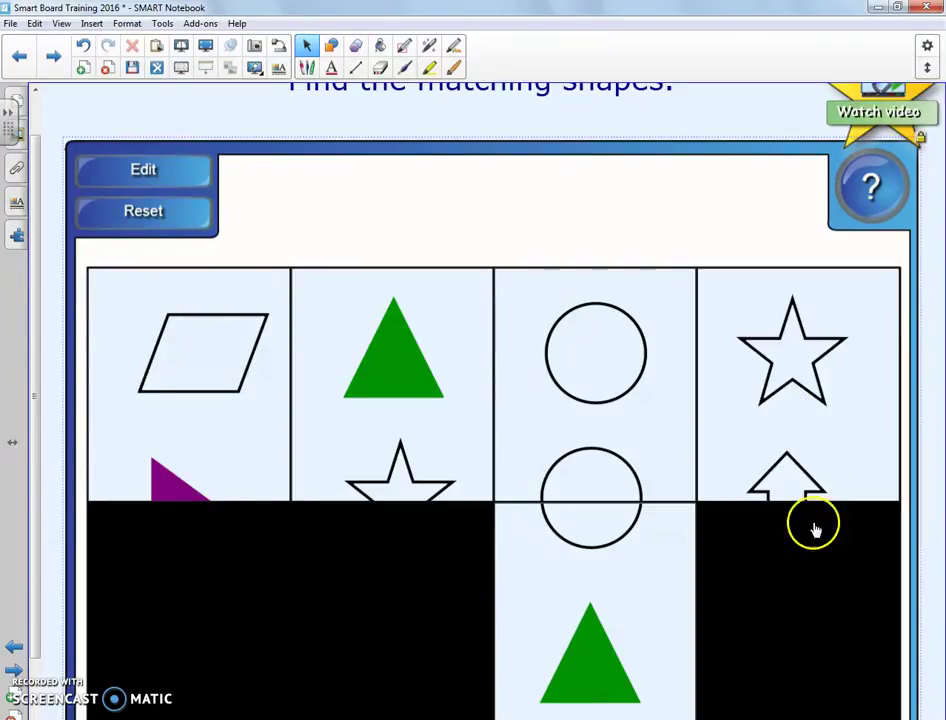
left_click(815, 524)
left_click(469, 576)
Advance to the Tabs, Bars, Buttons and More! slide and add a blank page after it
scroll(245, 530, "up", 1)
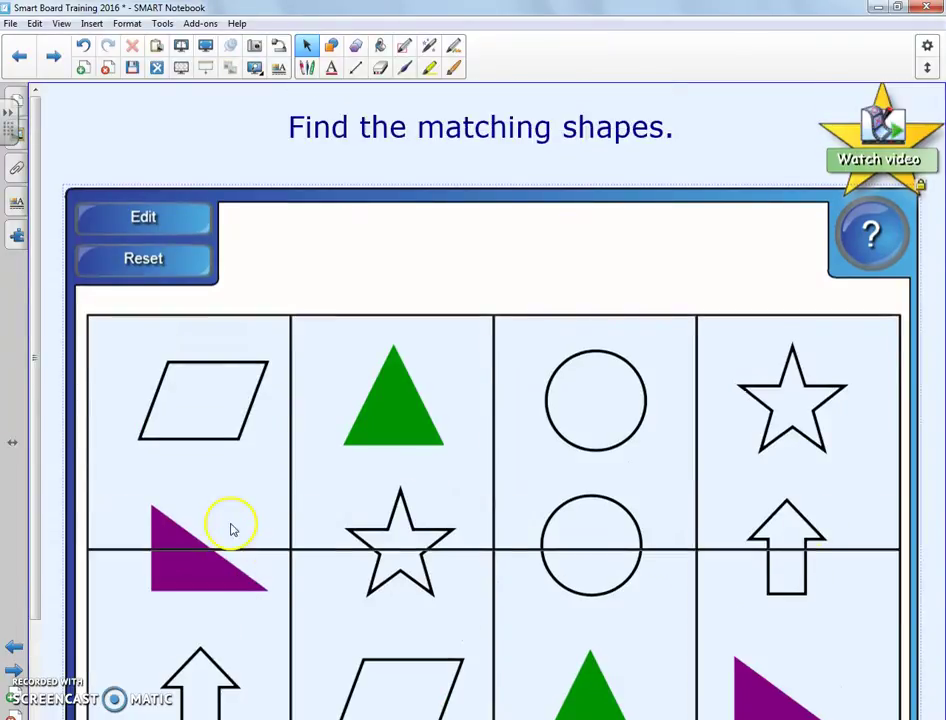
left_click(54, 58)
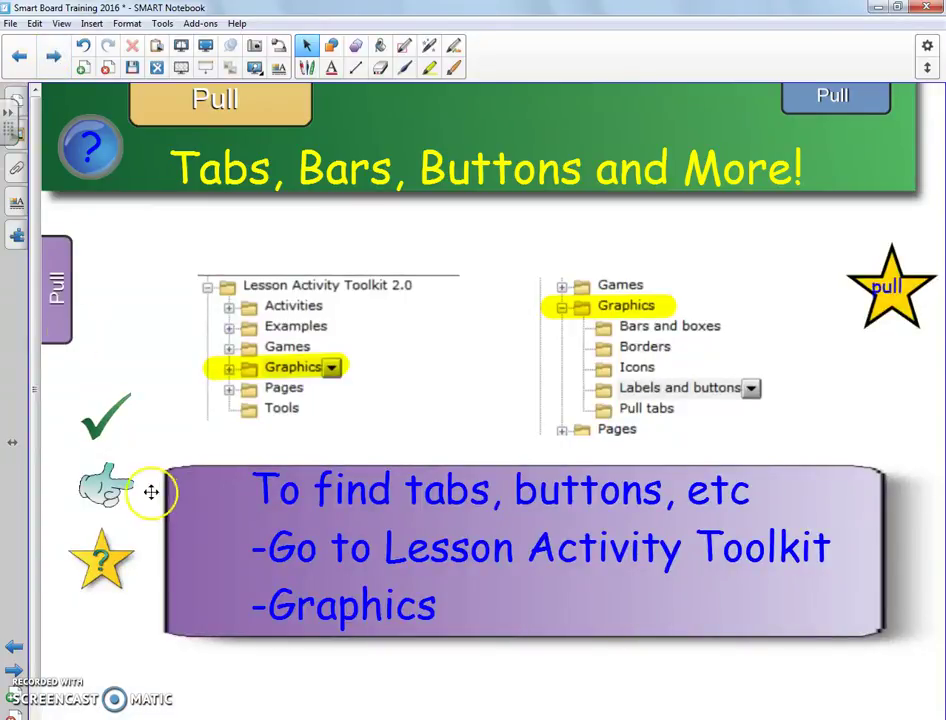
left_click(86, 70)
In the gallery, browse the Examples and Activities folders, including Anagram and Image arrange
left_click(22, 97)
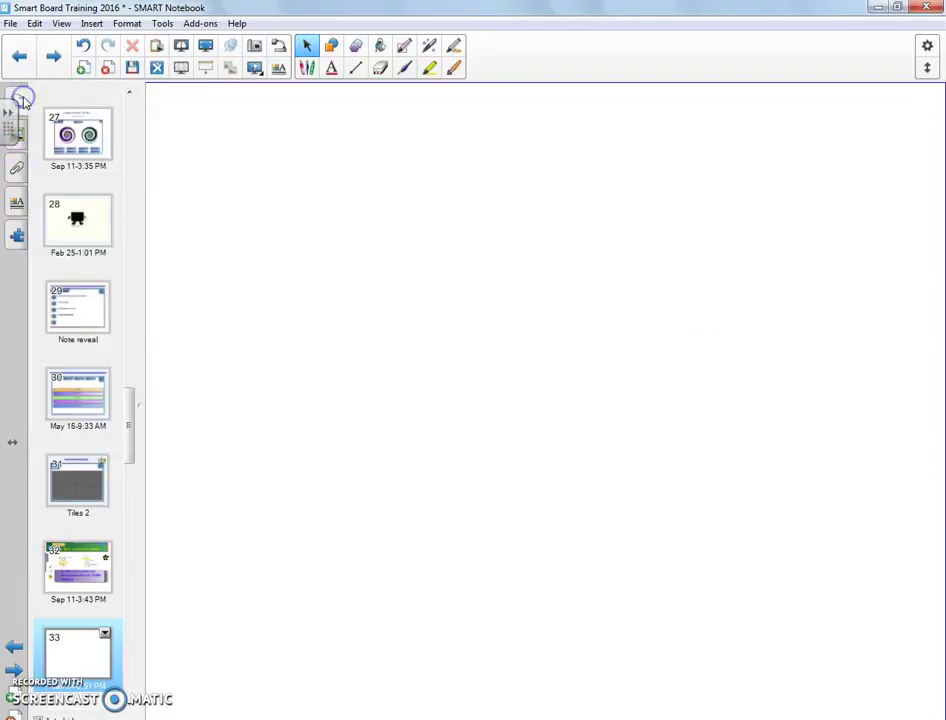
left_click(24, 142)
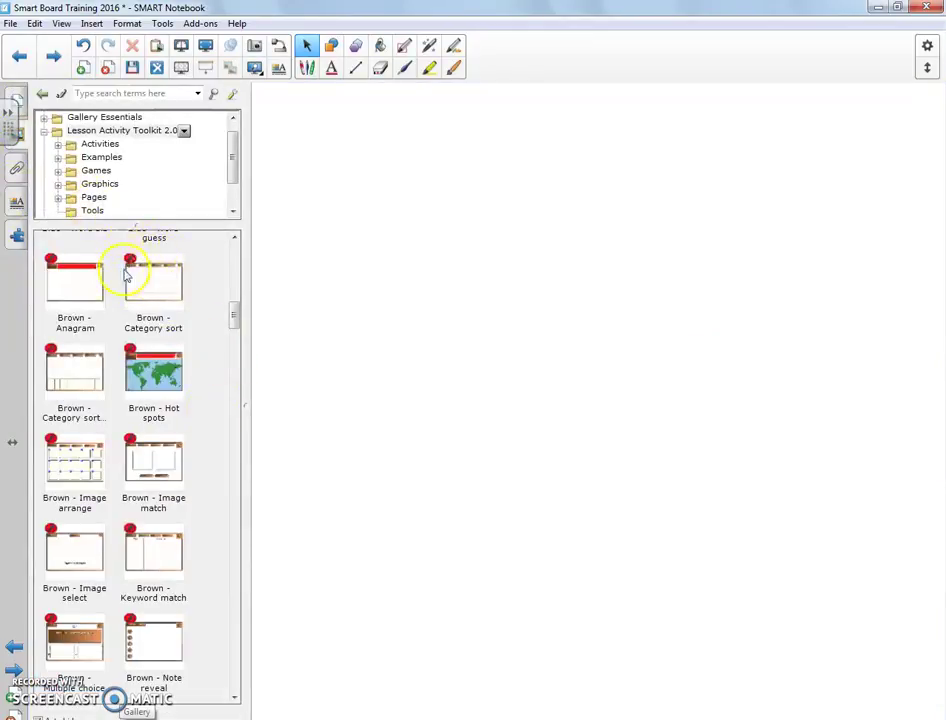
left_click(95, 156)
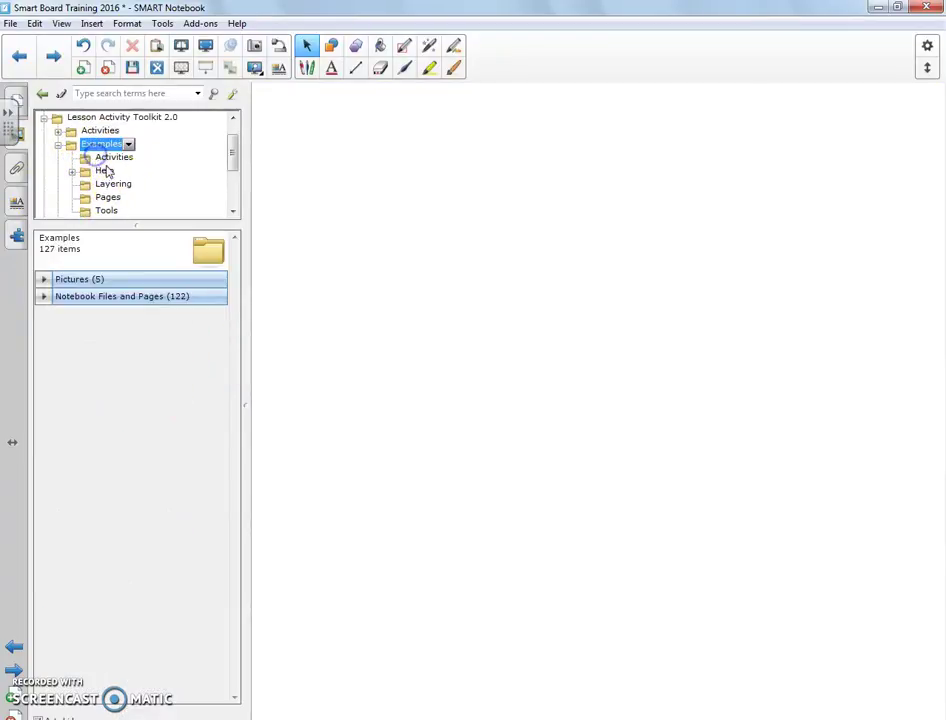
left_click(114, 158)
left_click(101, 131)
left_click(118, 144)
left_click(120, 132)
left_click(115, 281)
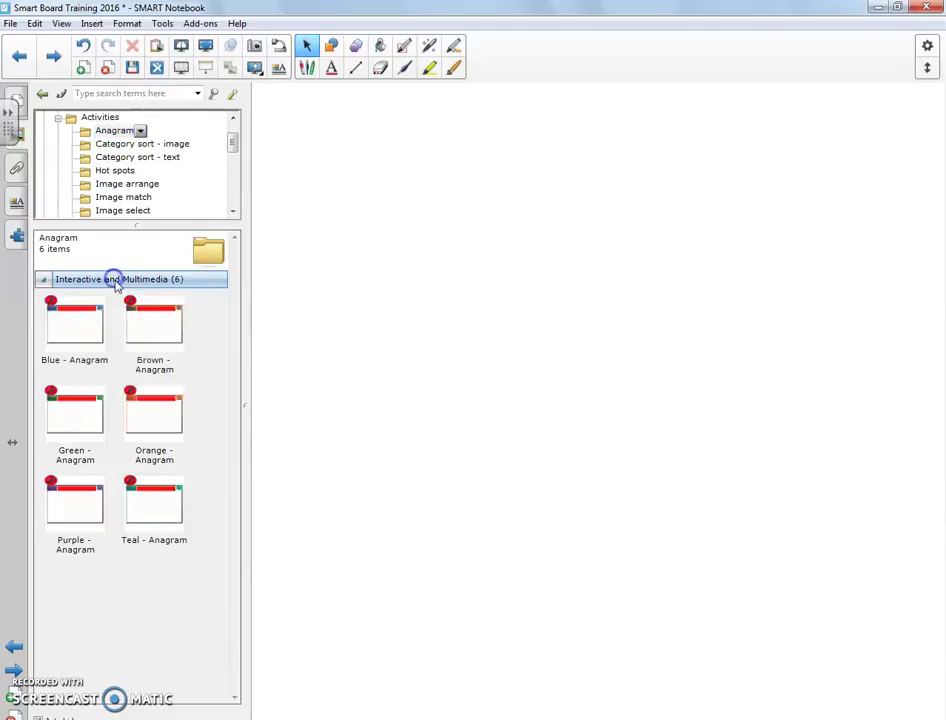
left_click(128, 186)
Browse Word guess, then the Games folder's Crossword and 53-card Deck of cards
scroll(152, 194, "down", 3)
scroll(179, 207, "up", 1)
scroll(152, 192, "down", 3)
left_click(126, 159)
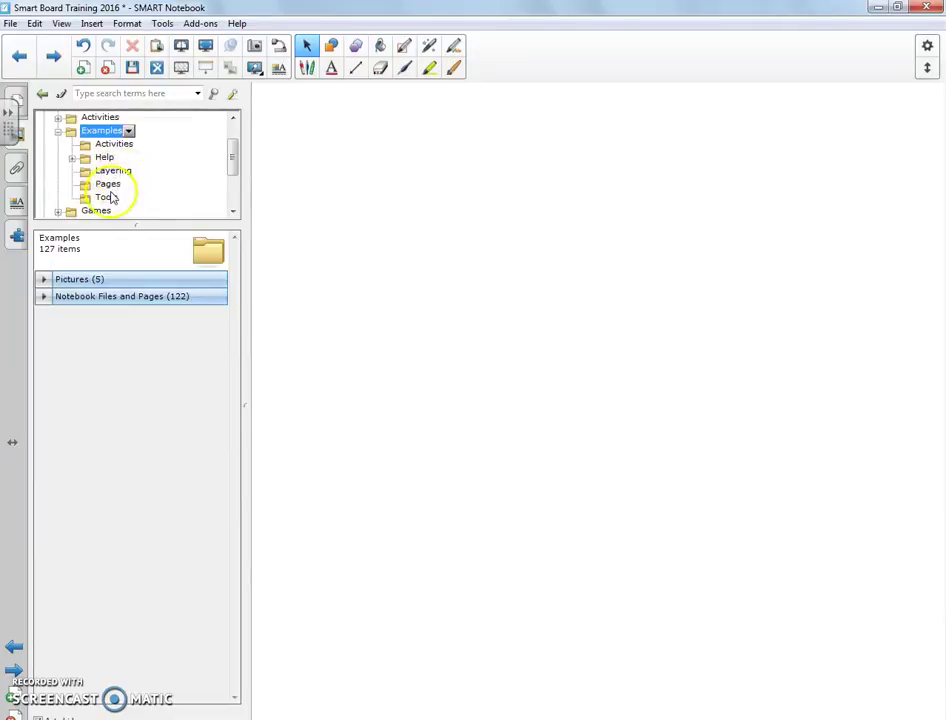
scroll(113, 197, "down", 3)
left_click(100, 129)
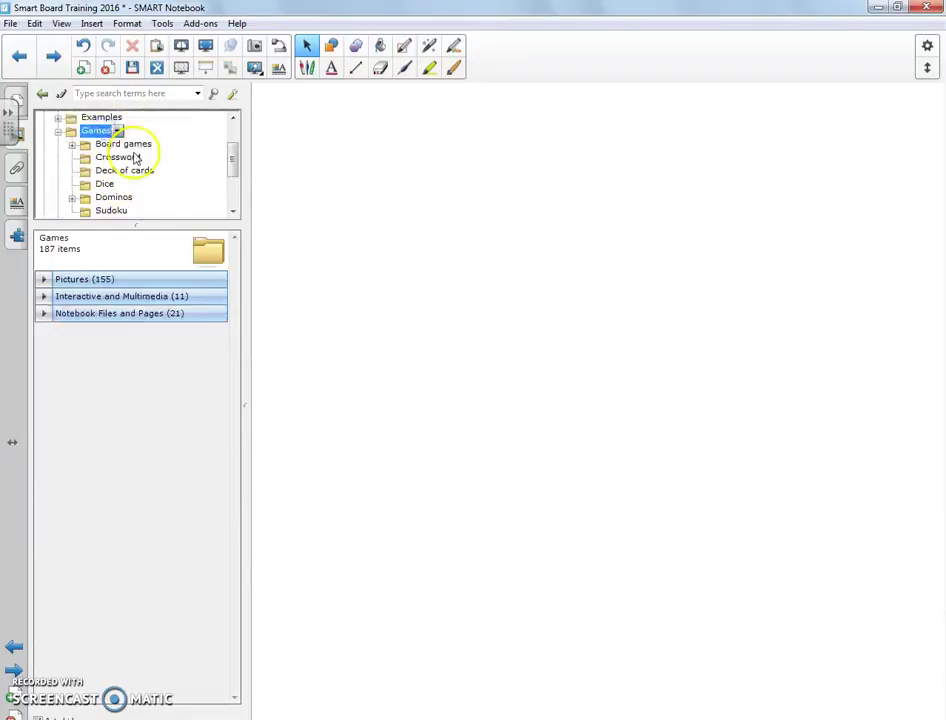
left_click(136, 159)
left_click(131, 171)
left_click(101, 280)
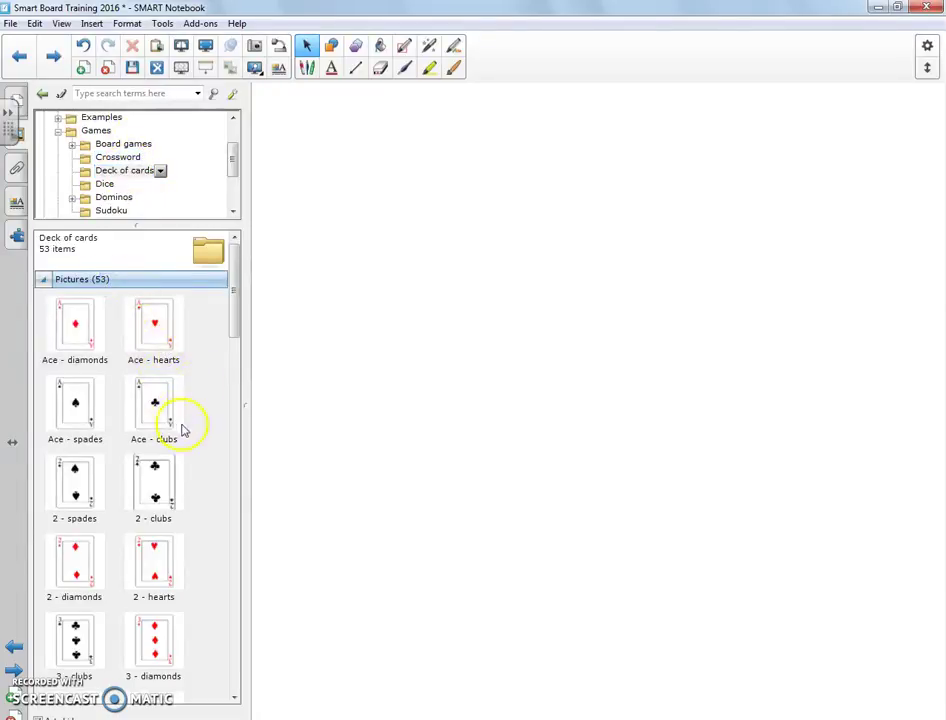
left_click_drag(235, 306, 220, 277)
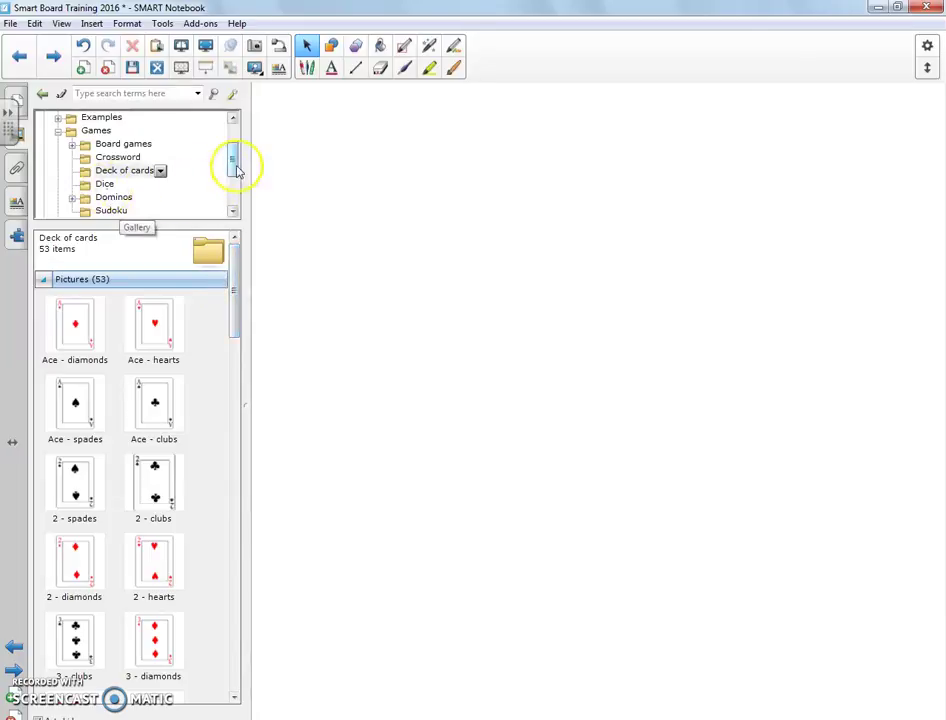
double_click(96, 131)
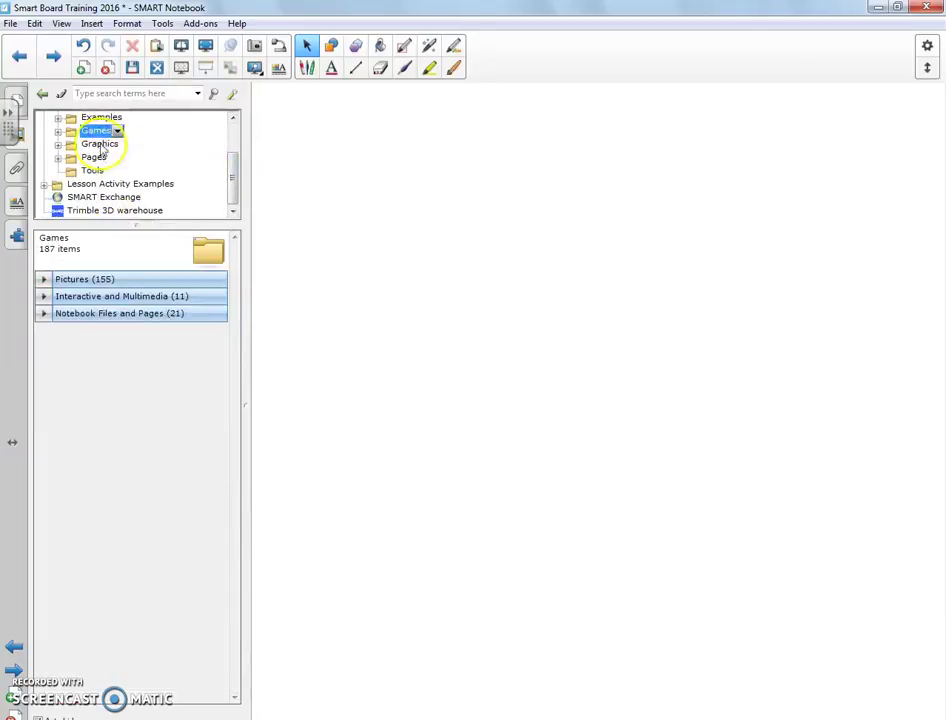
Browse the Graphics folder's six pull tabs and 139 pictures, then collapse it
double_click(100, 145)
left_click(101, 297)
left_click(102, 279)
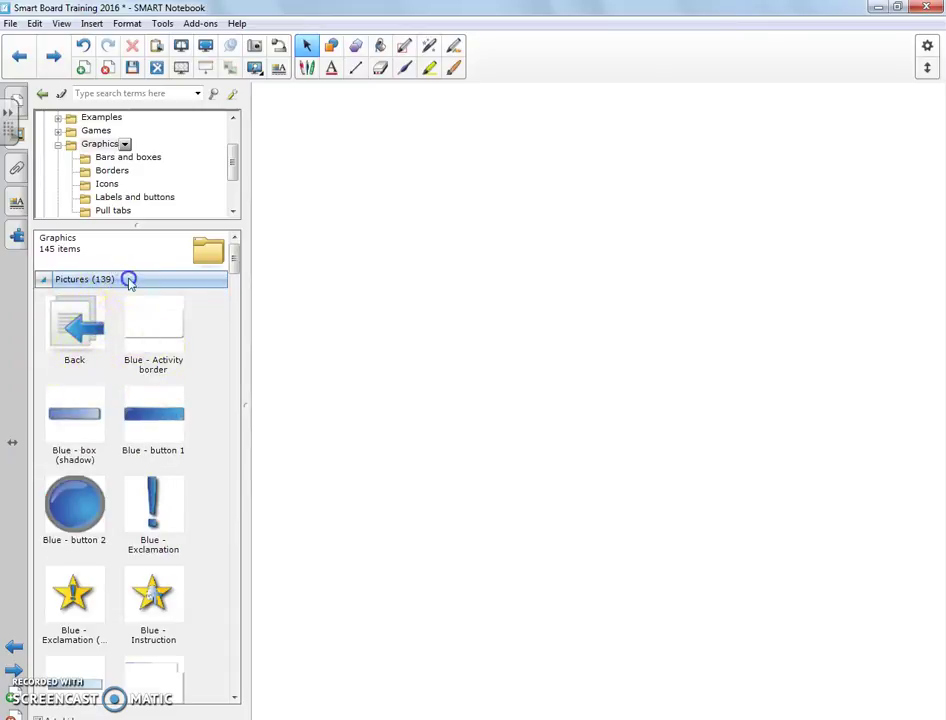
left_click(127, 279)
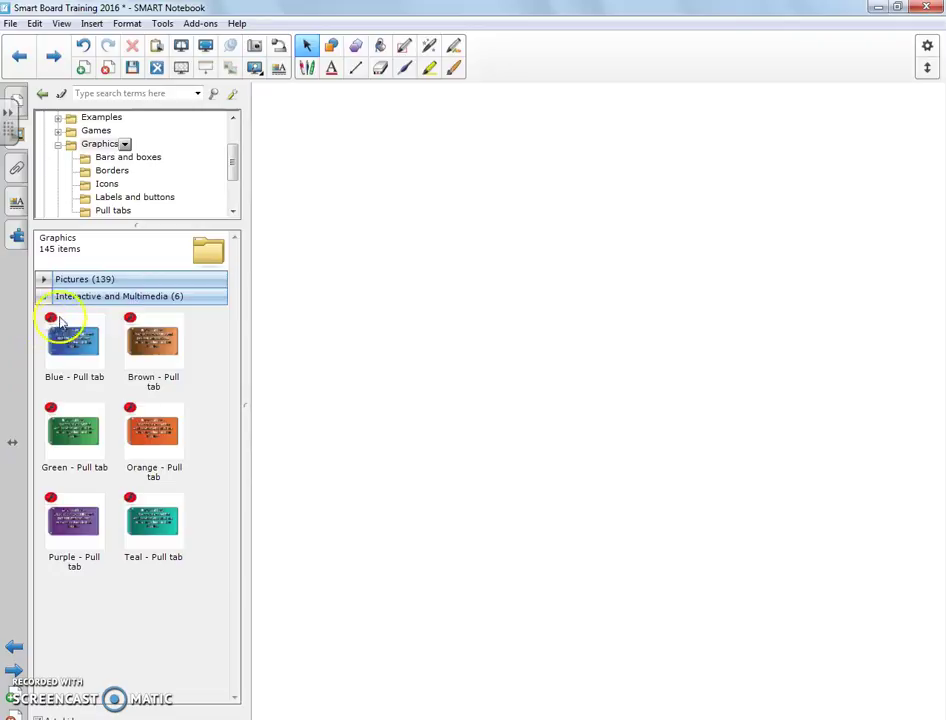
double_click(72, 145)
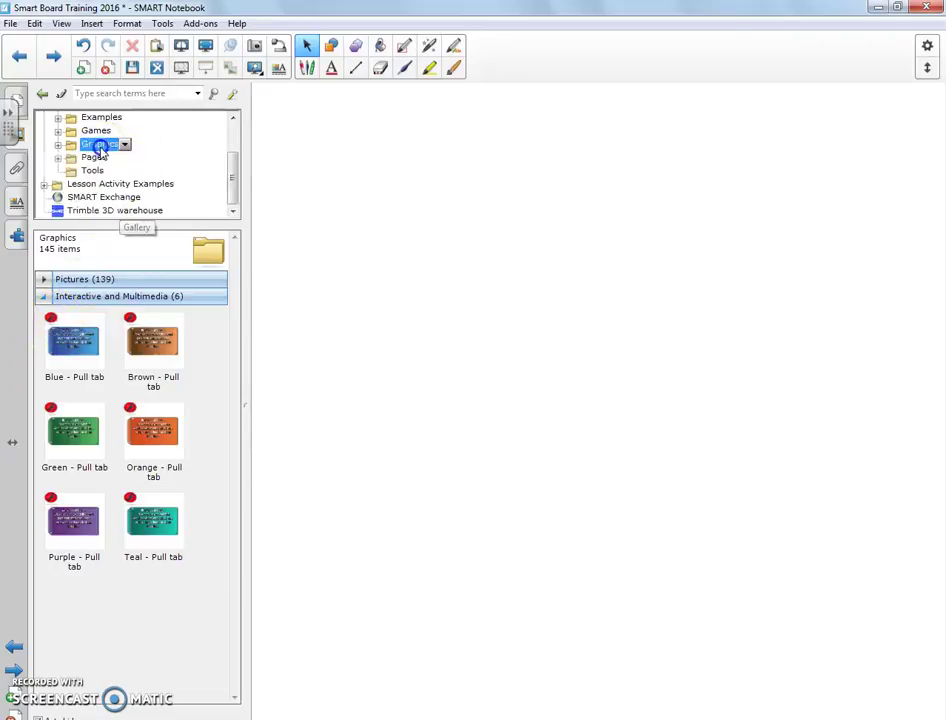
Place the Blue - Multiple choice template from the Pages folder onto the blank page
double_click(93, 157)
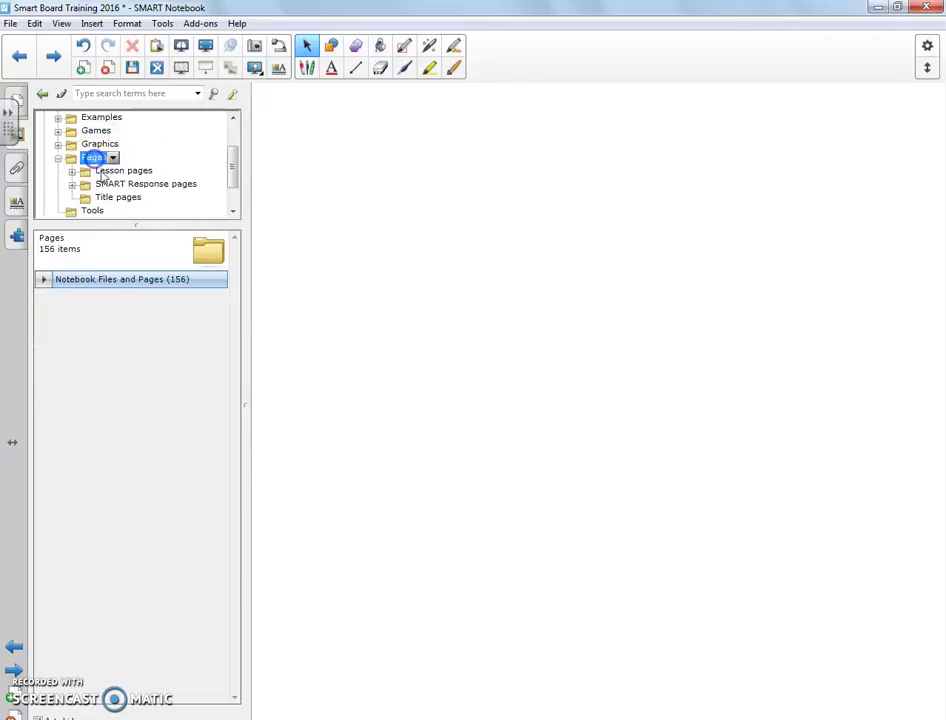
left_click(108, 281)
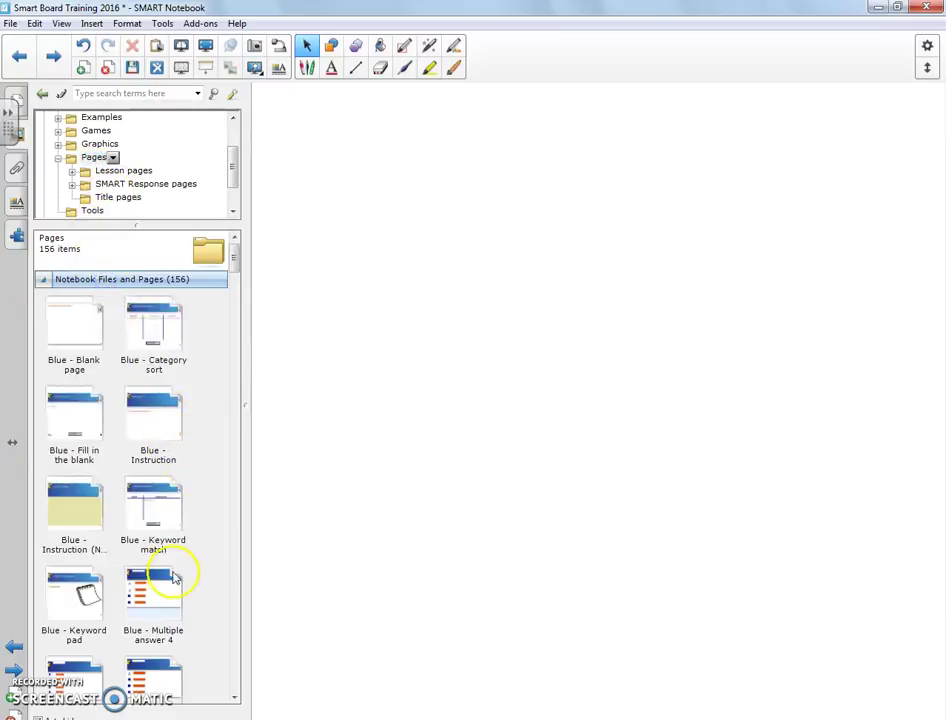
scroll(121, 600, "down", 3)
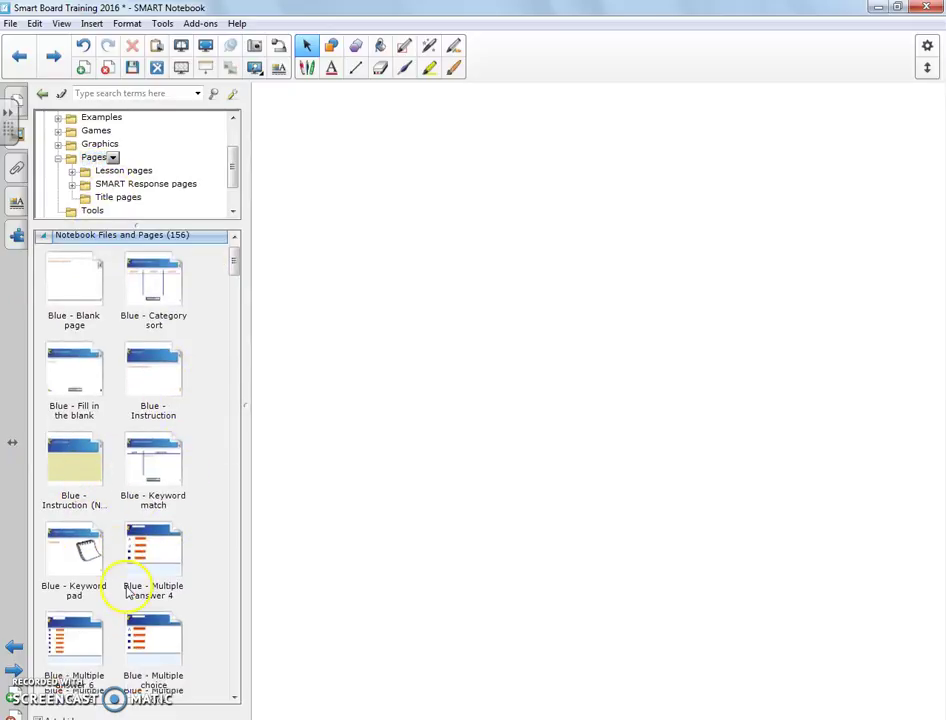
left_click_drag(148, 585, 545, 444)
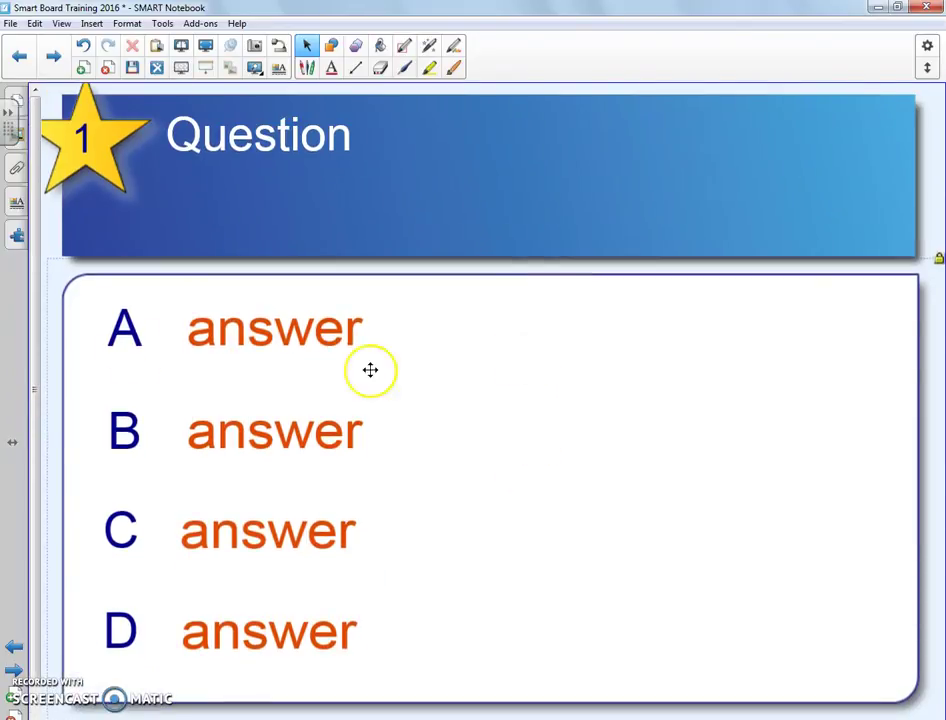
Change the Question heading to 'hjkhkjhkjhk jhjkhk' and answer A's placeholder to 'jklljk'
left_click(222, 348)
left_click(104, 156)
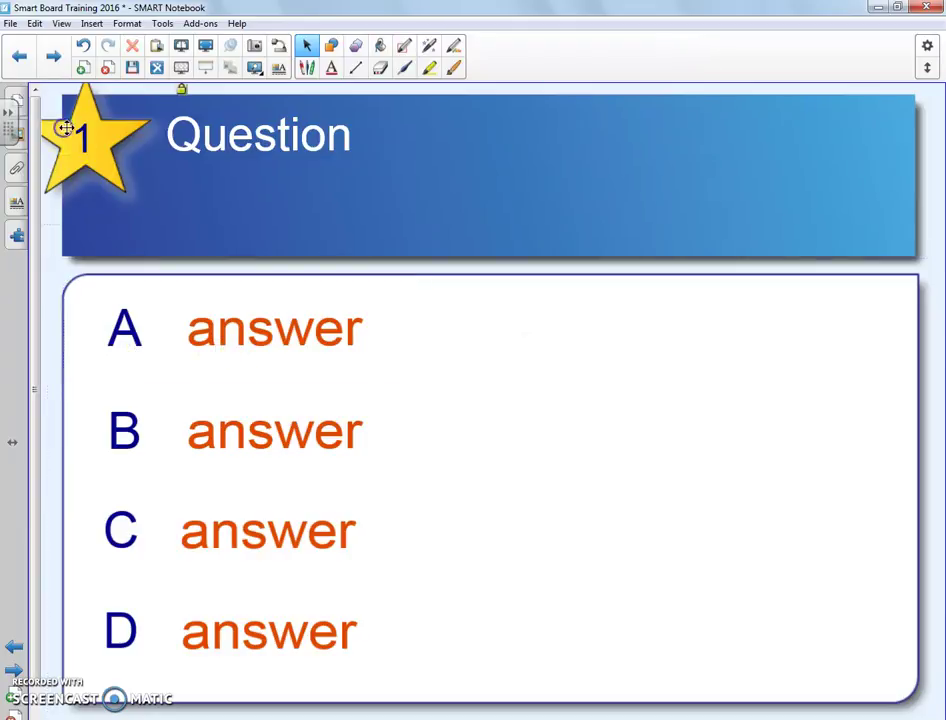
double_click(175, 135)
double_click(240, 140)
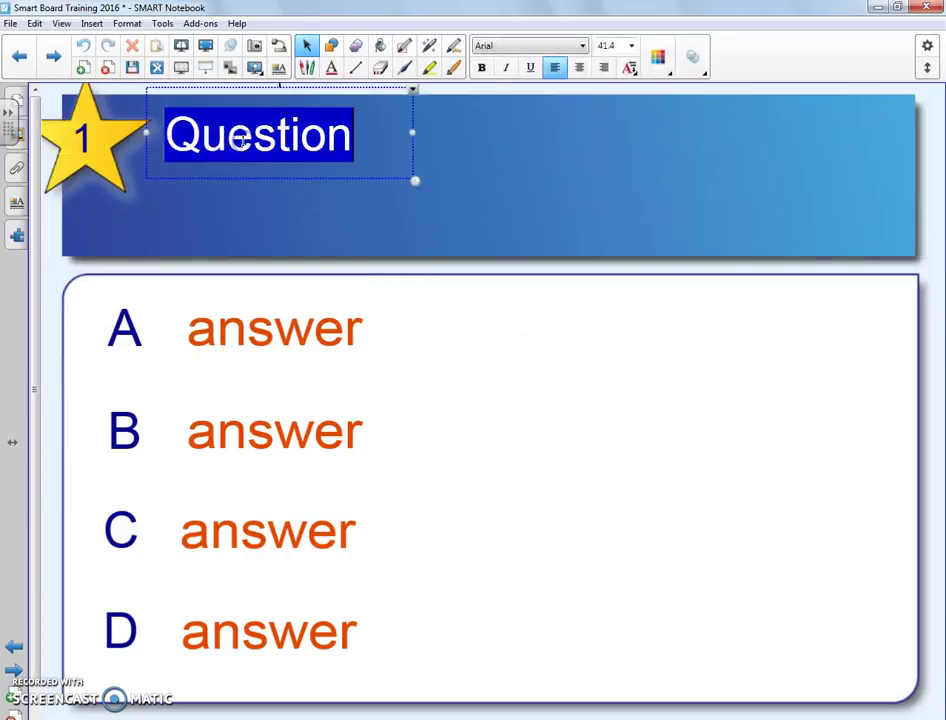
type("hjkhkjhkjhkjhjkhk")
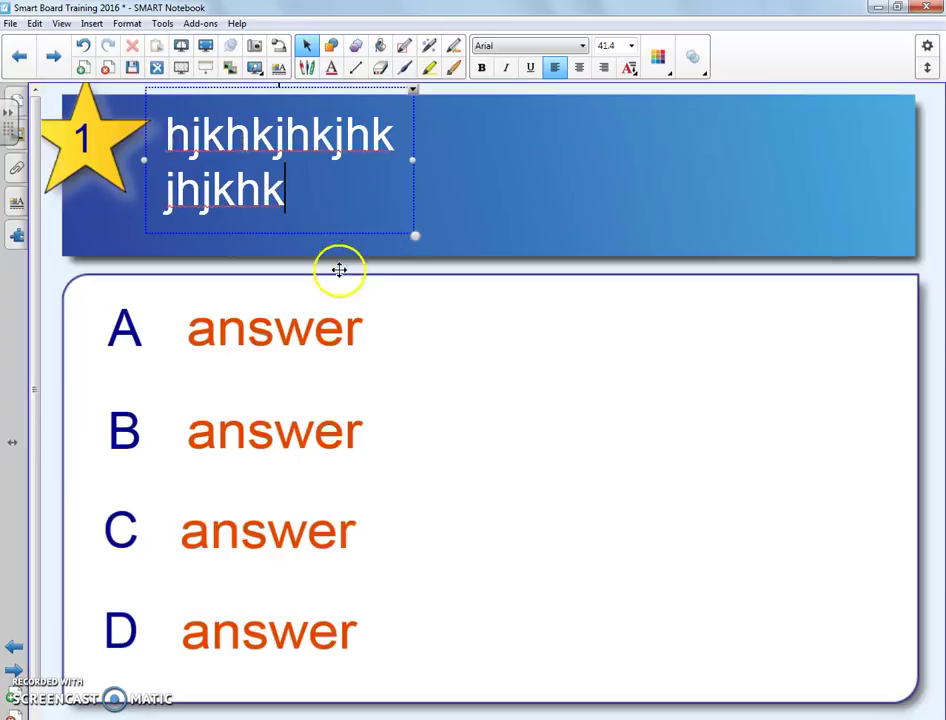
double_click(271, 322)
type("jkljlk")
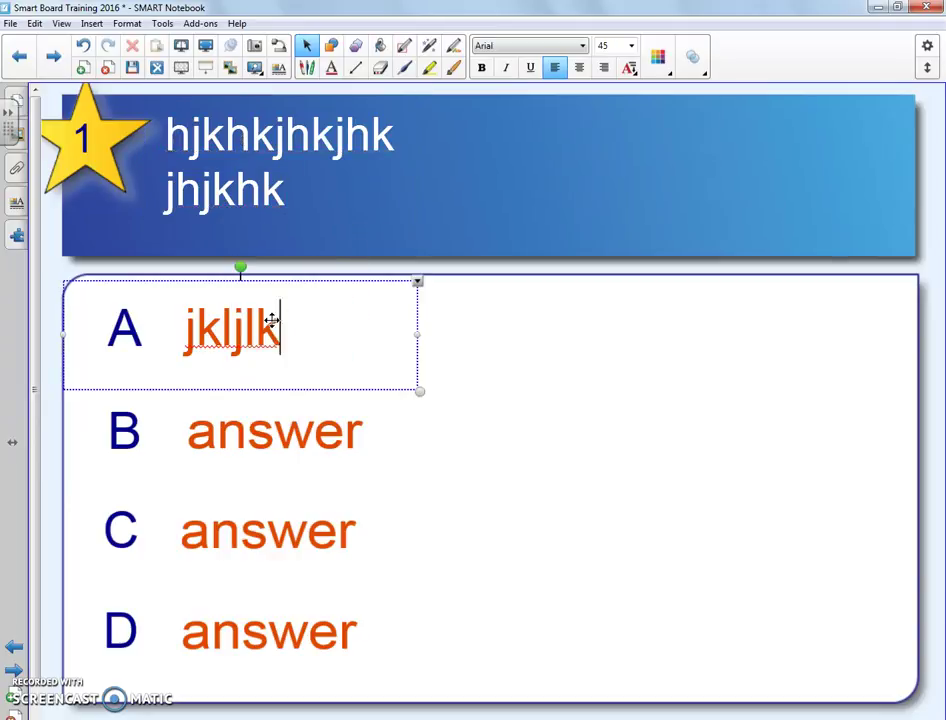
left_click(340, 268)
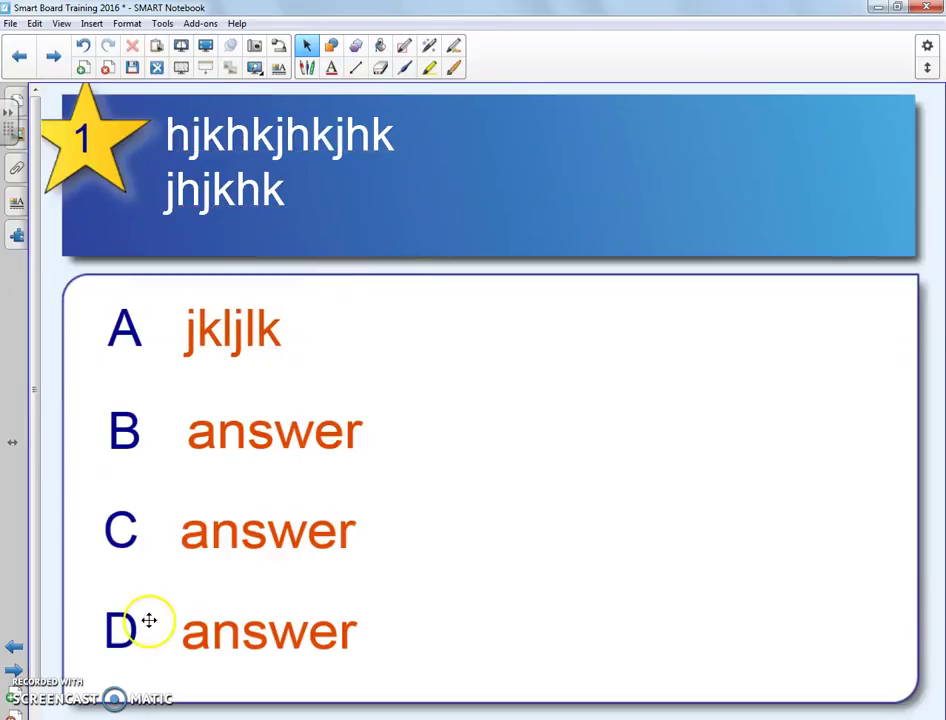